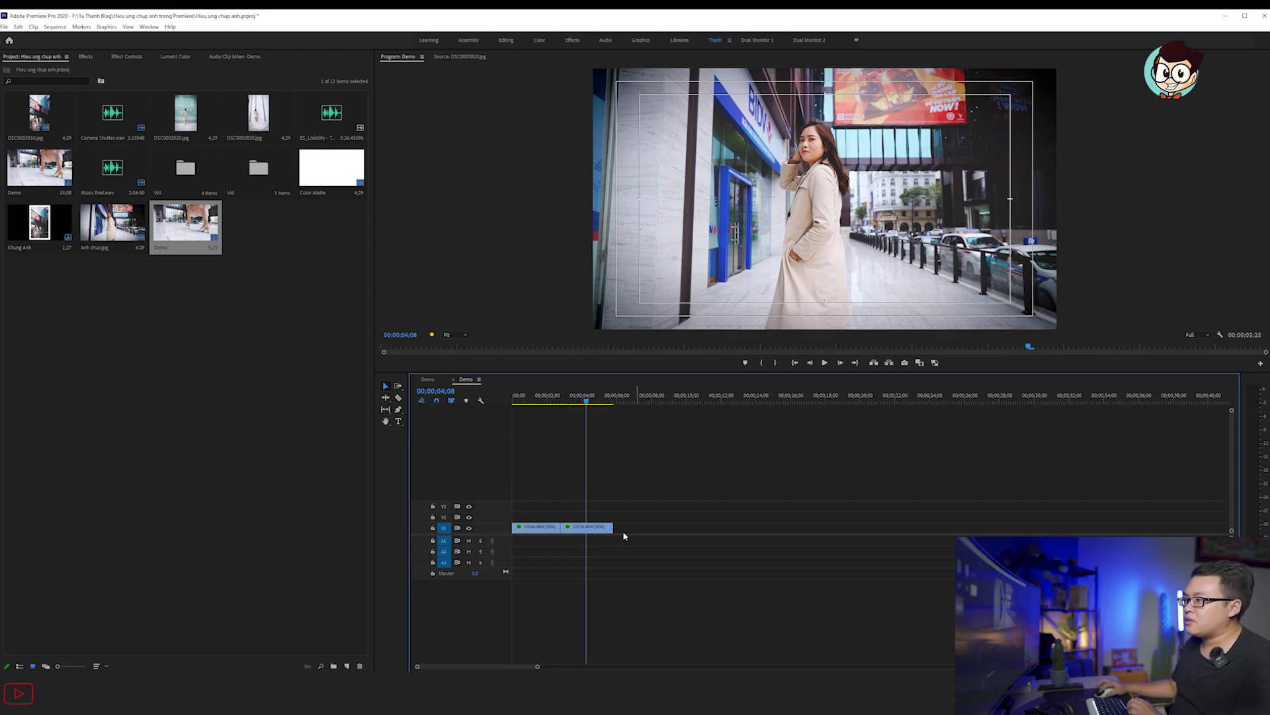
- Add a frame hold to the C0038 clip at 00;00;05;16
key("space")
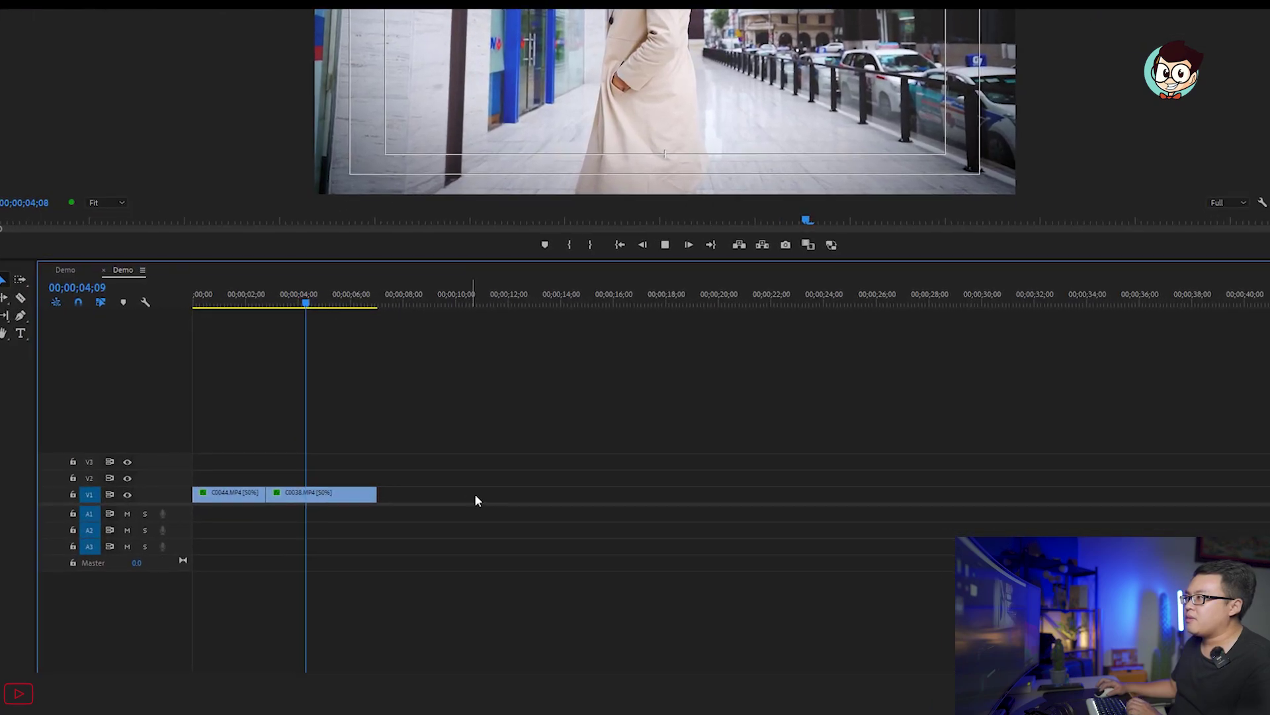
key("space")
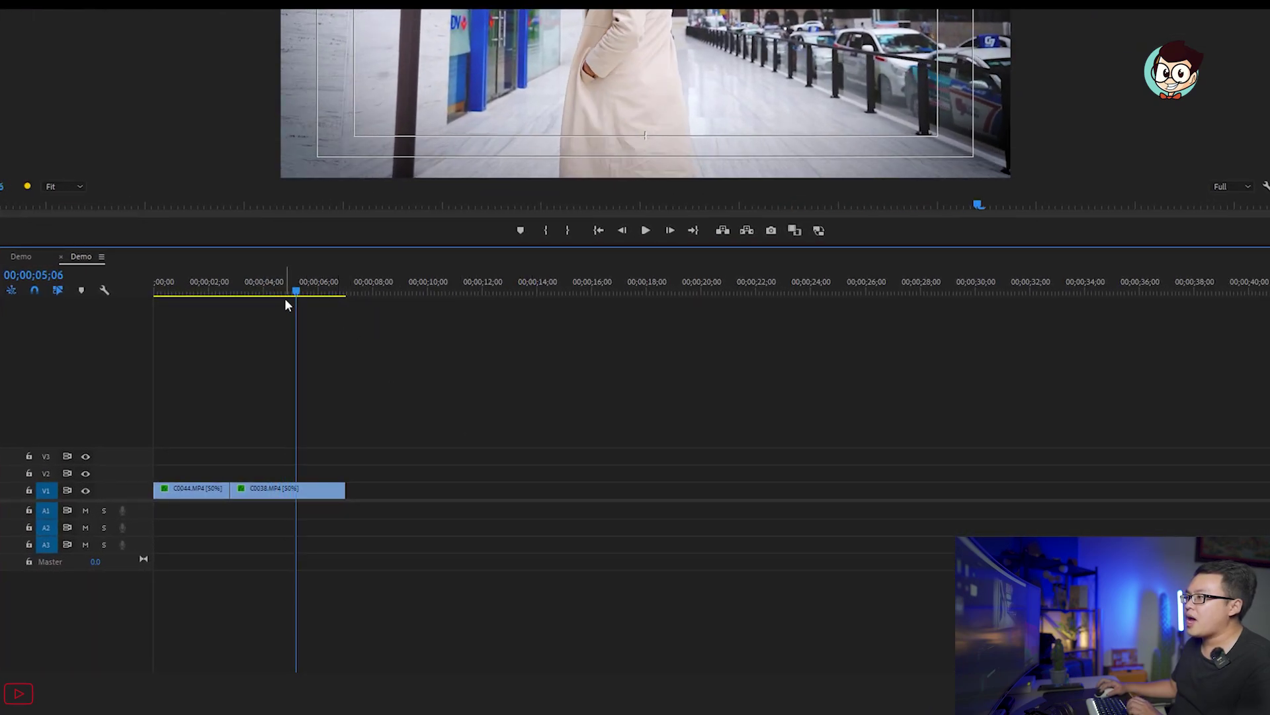
left_click_drag(296, 298, 305, 298)
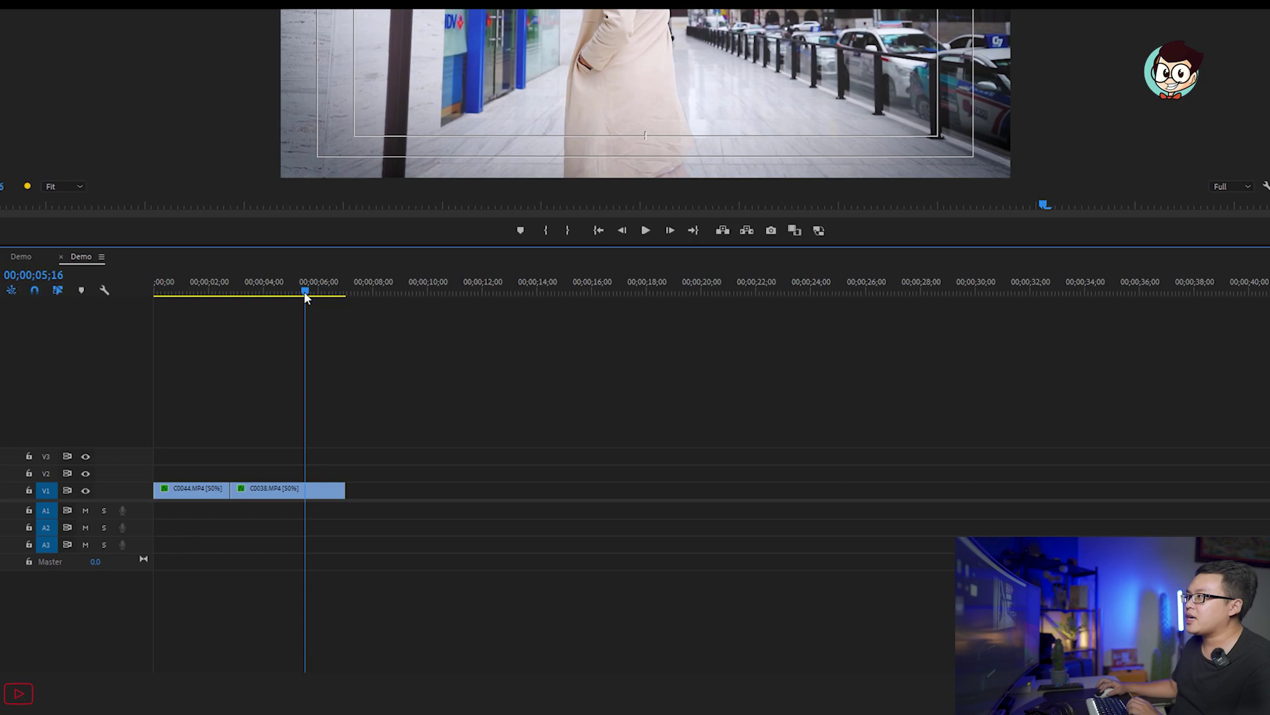
right_click(308, 493)
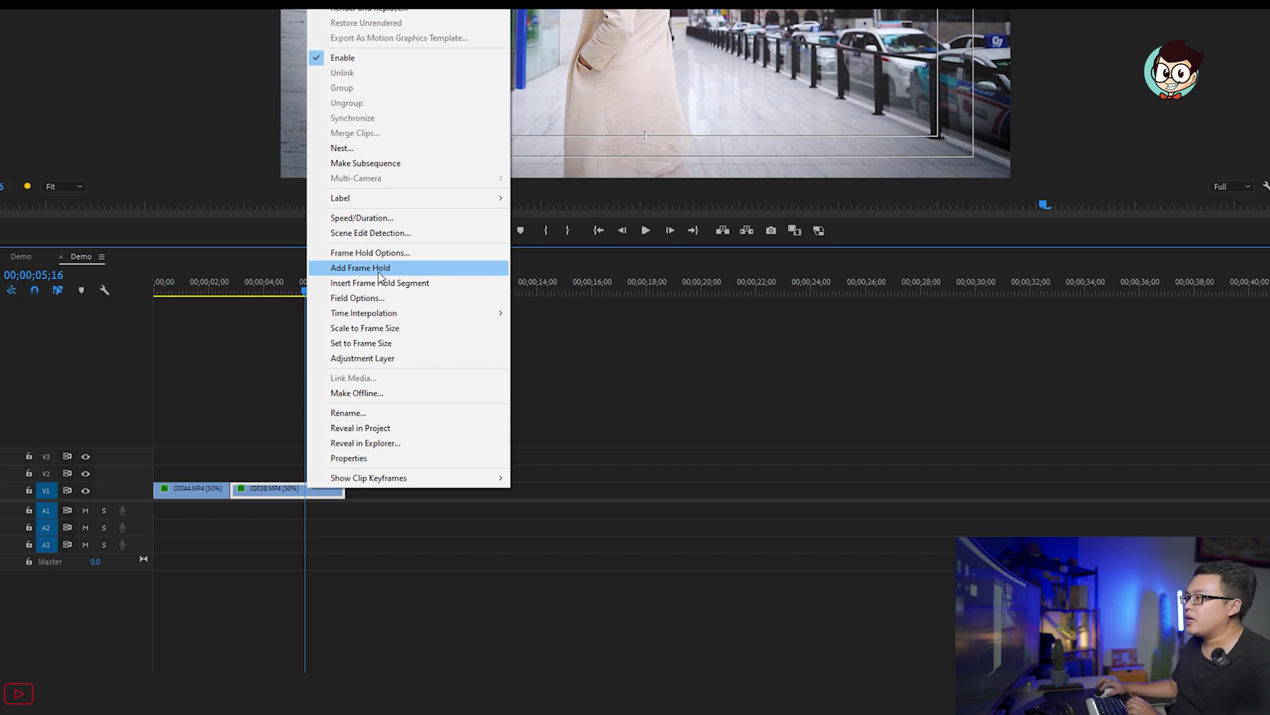
left_click(380, 277)
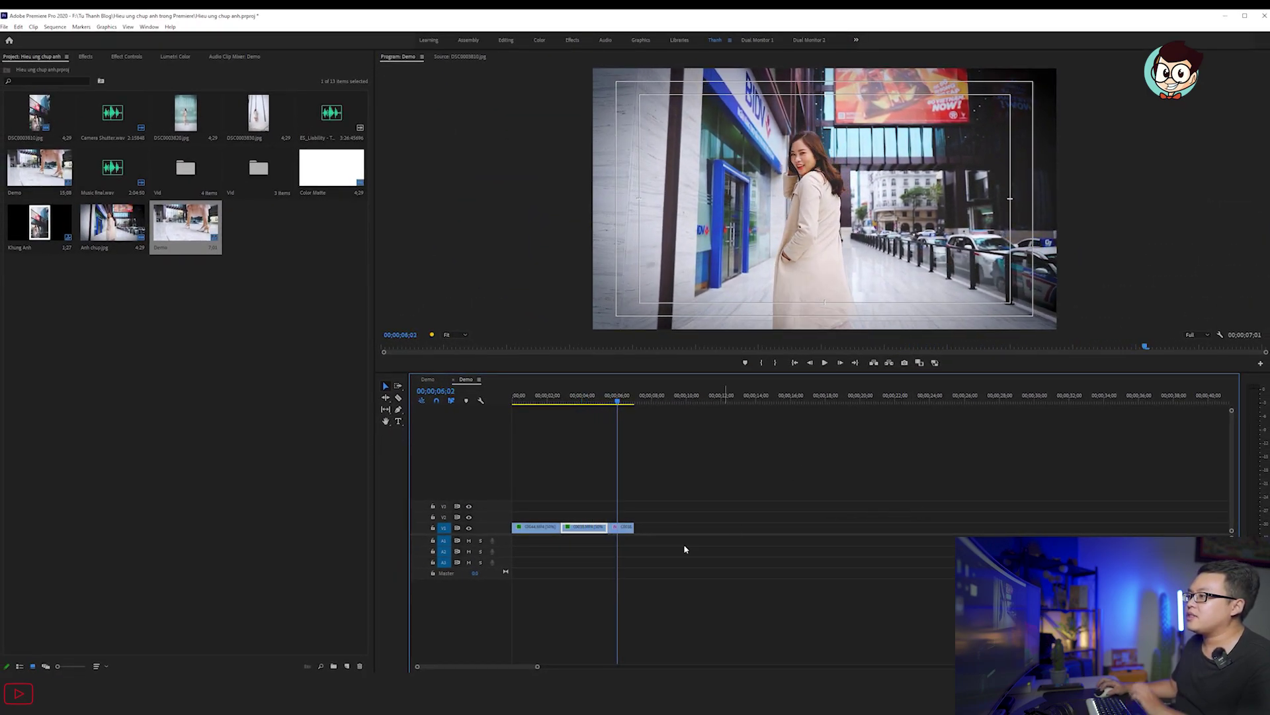
- Trim the frozen segment to about two seconds so the sequence runs 00;00;08;20
left_click_drag(655, 527, 748, 528)
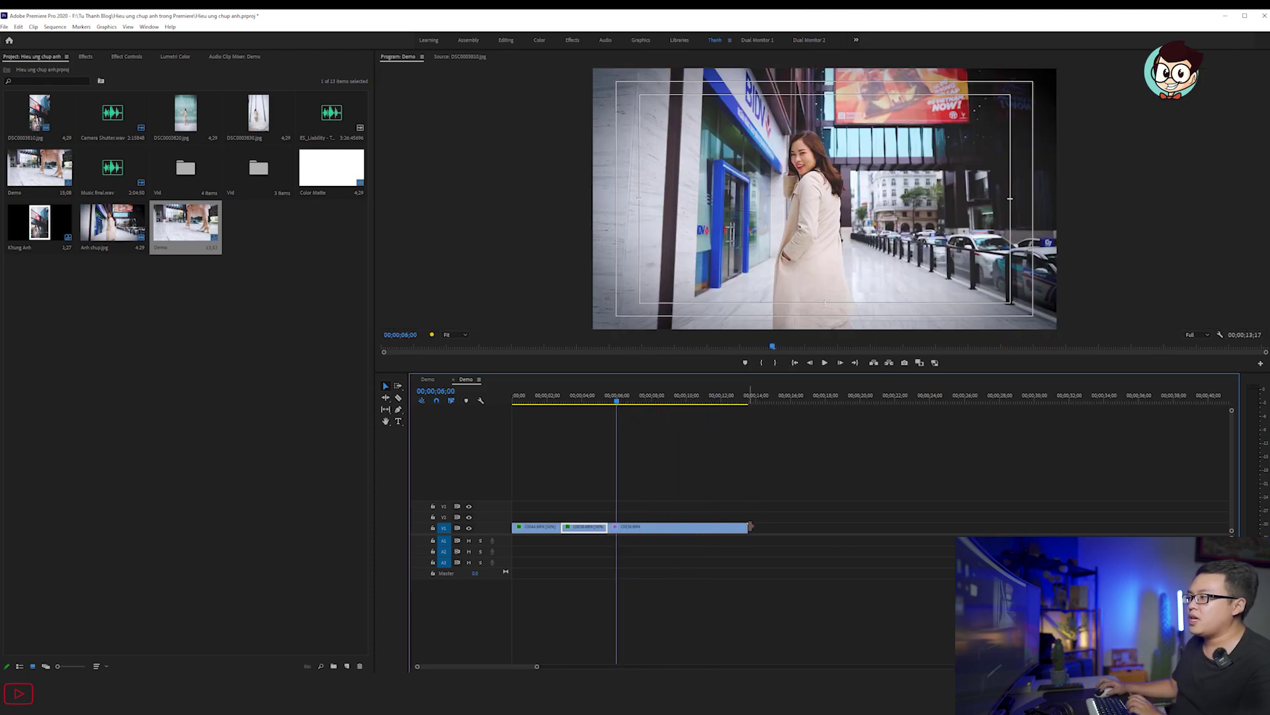
left_click_drag(651, 524, 662, 523)
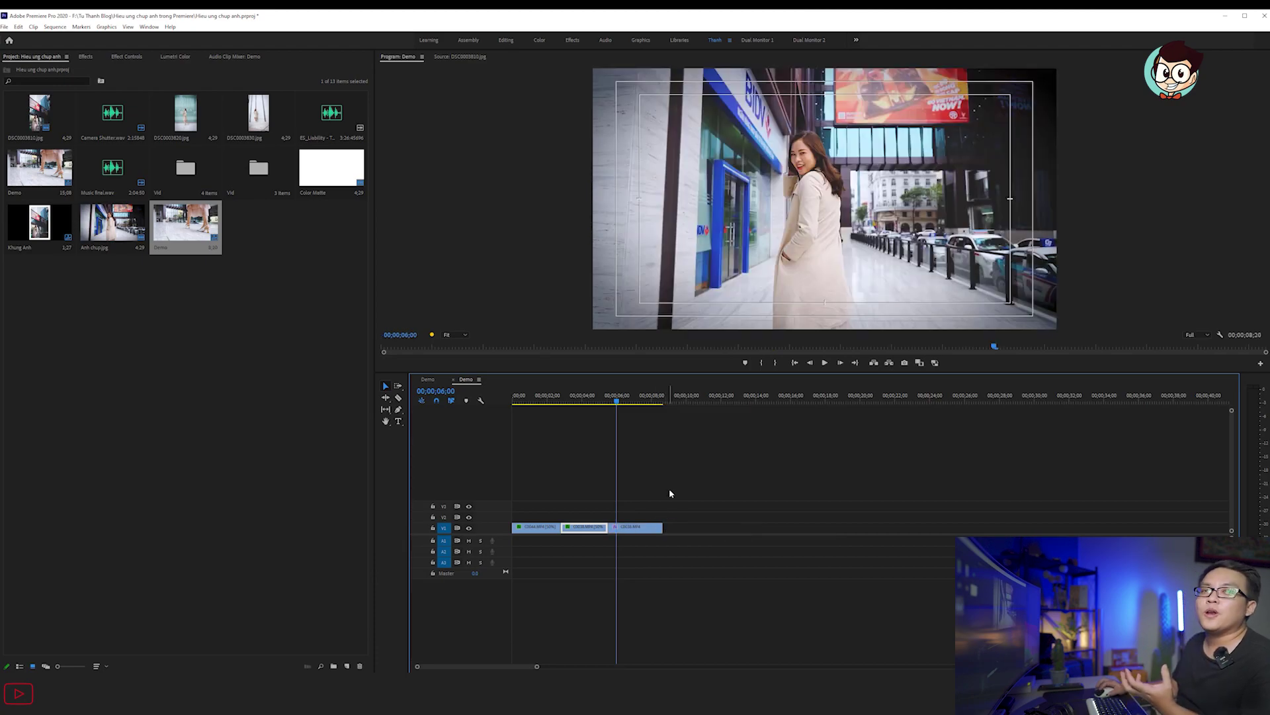
left_click_drag(598, 397, 622, 398)
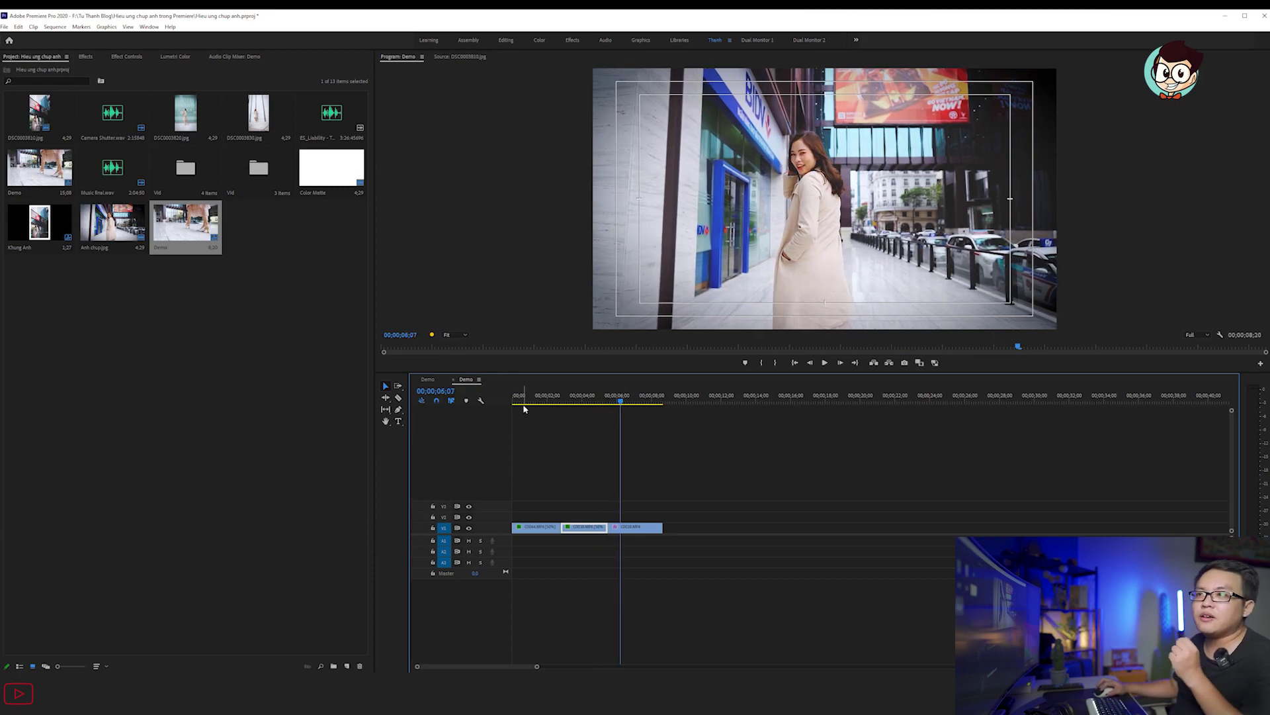
left_click(101, 123)
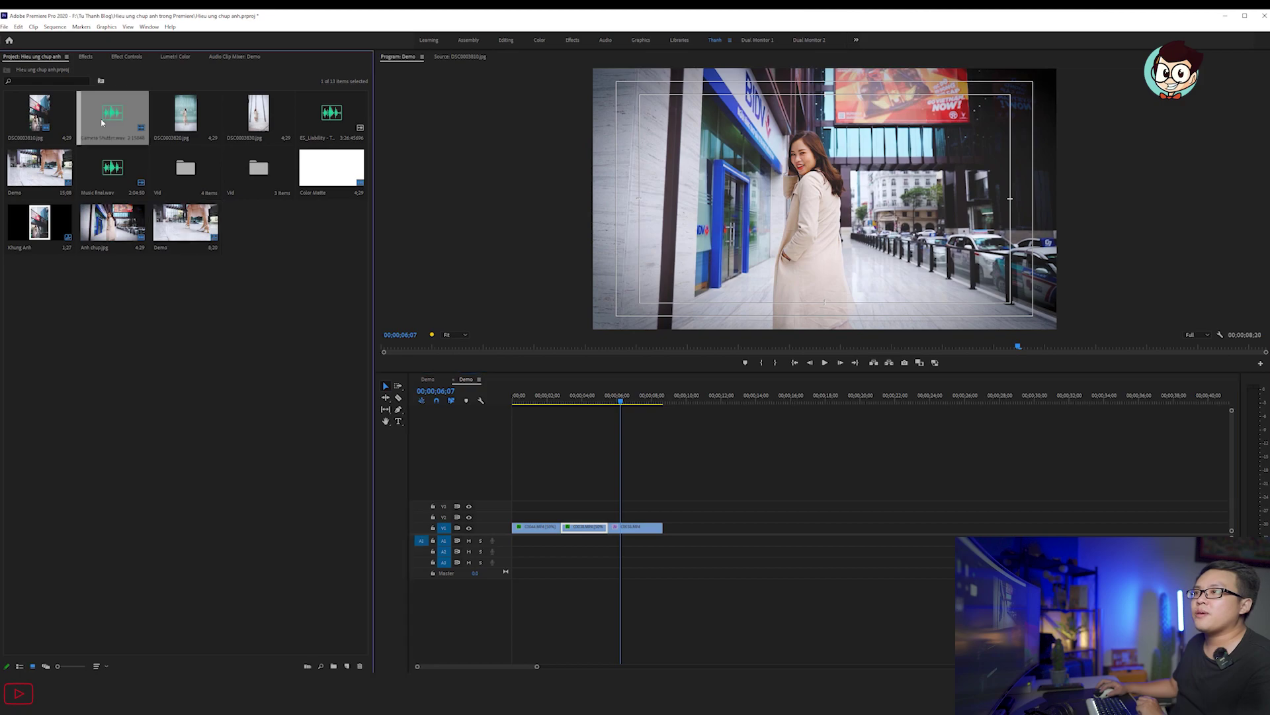
- Place the Camera Shutter sound on A1 just before the freeze point and preview it
left_click(678, 566)
left_click(718, 542)
key("equal")
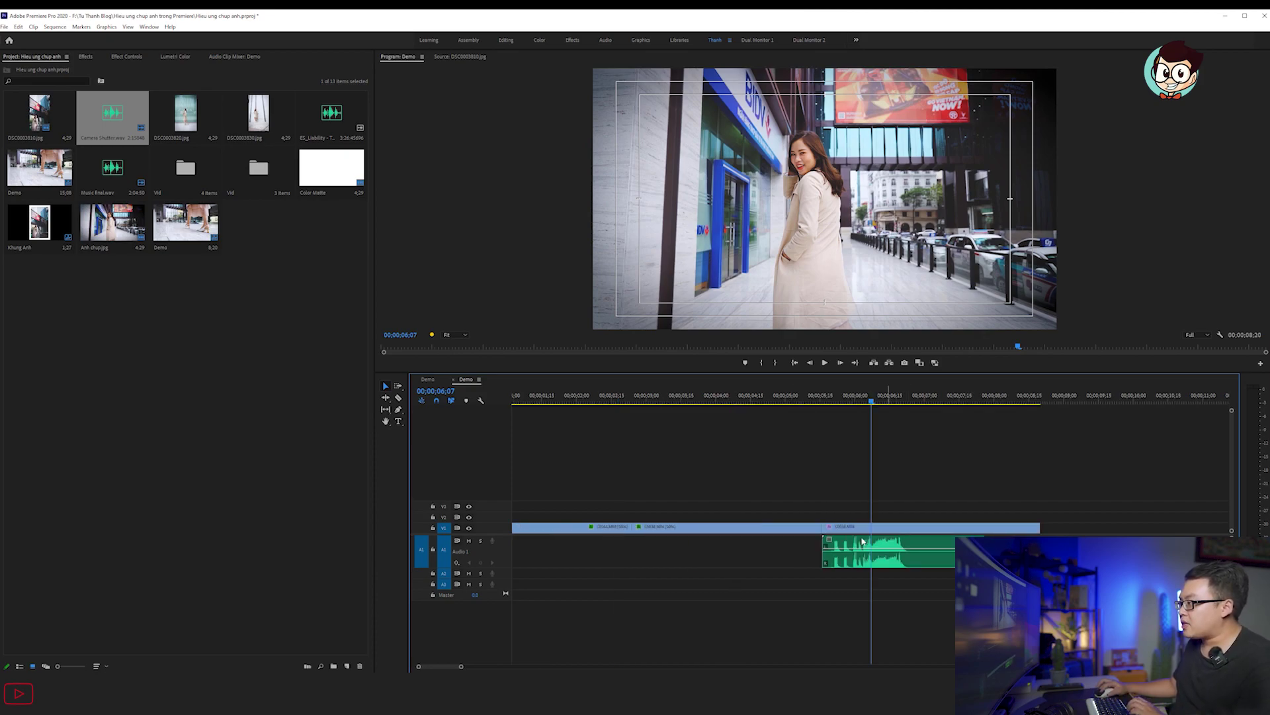
left_click_drag(883, 544, 852, 553)
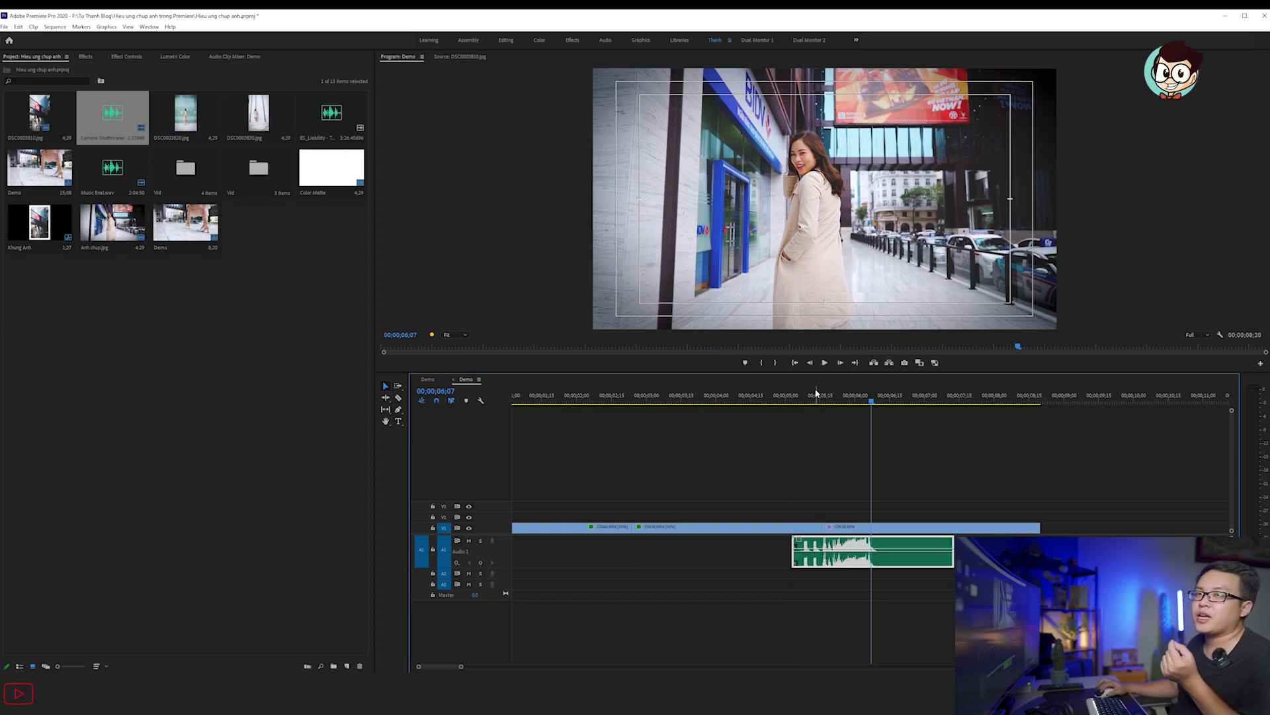
left_click(769, 397)
key("space")
key("space")
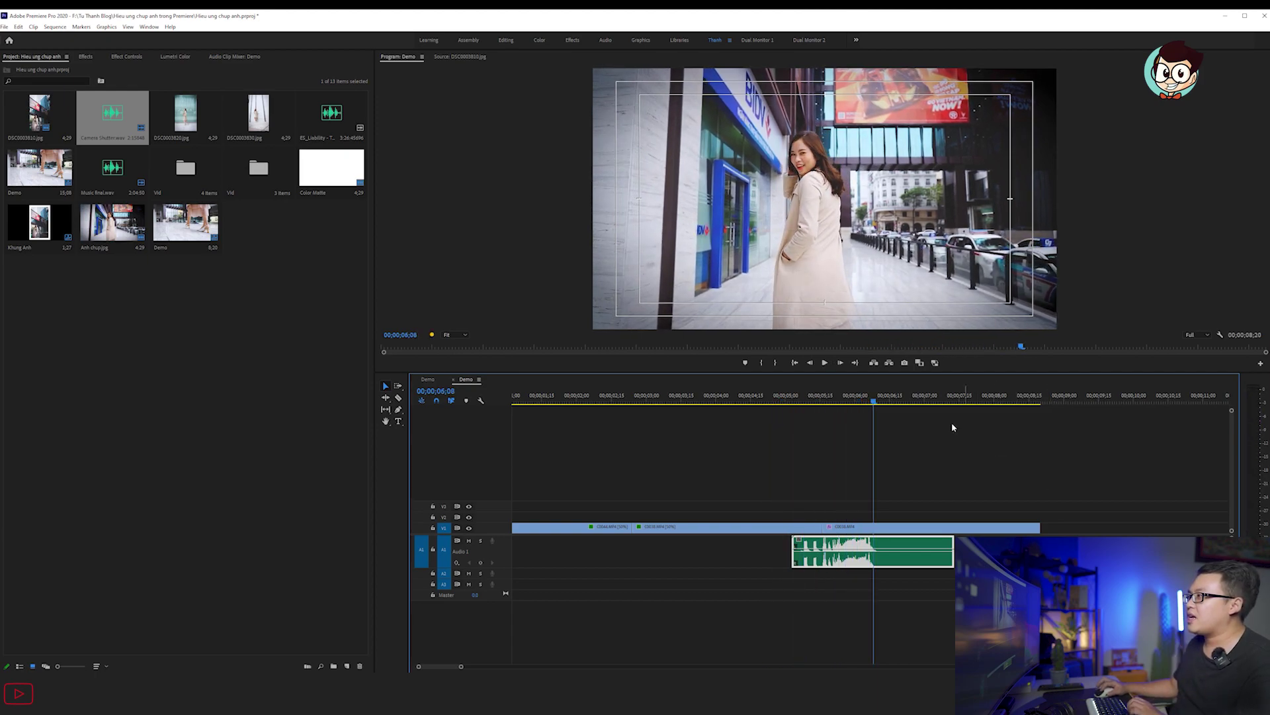
- Trim the V1 frame hold and the shutter sound to end together at 00;00;06;24
left_click(1034, 529)
left_click_drag(1000, 526, 957, 526)
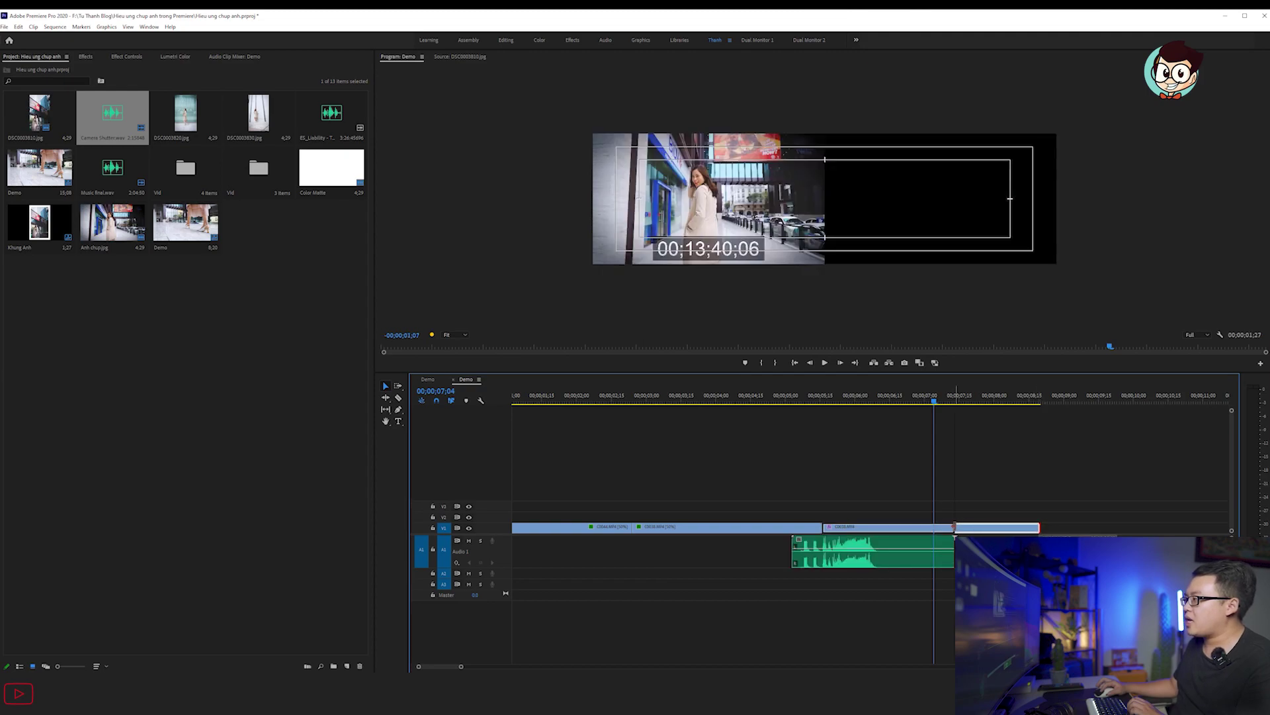
left_click_drag(839, 397, 907, 404)
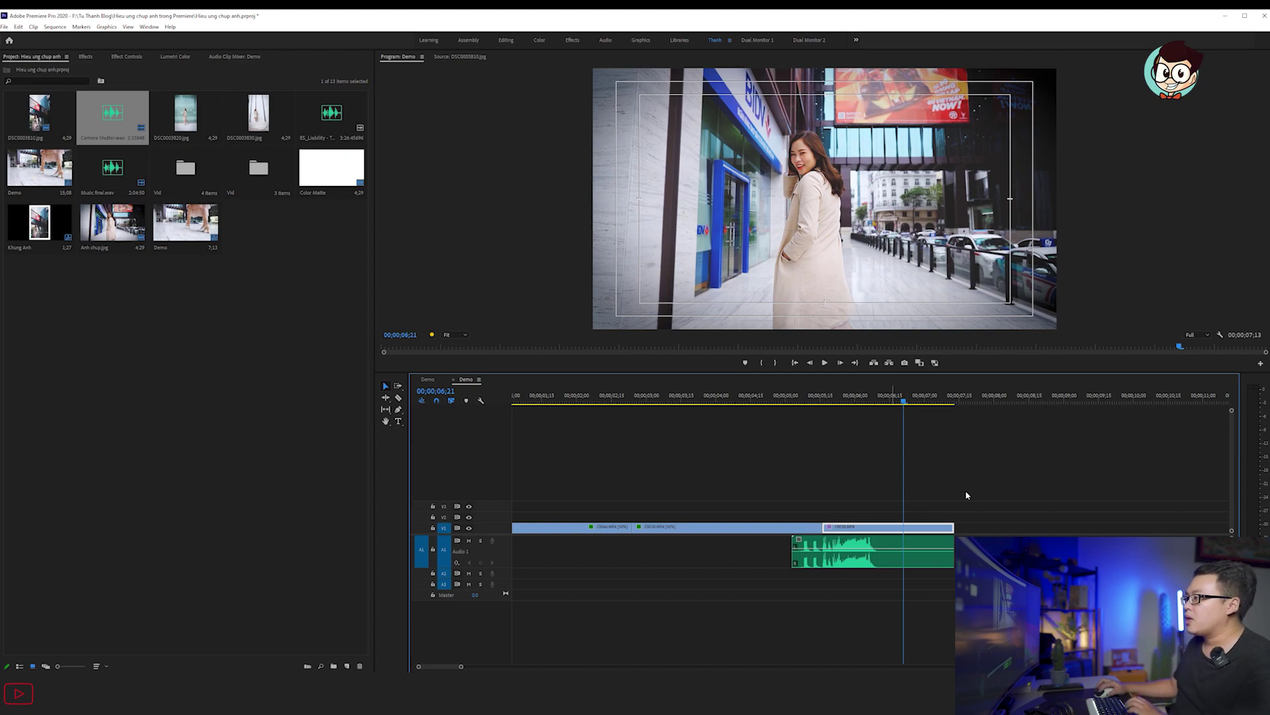
key("space")
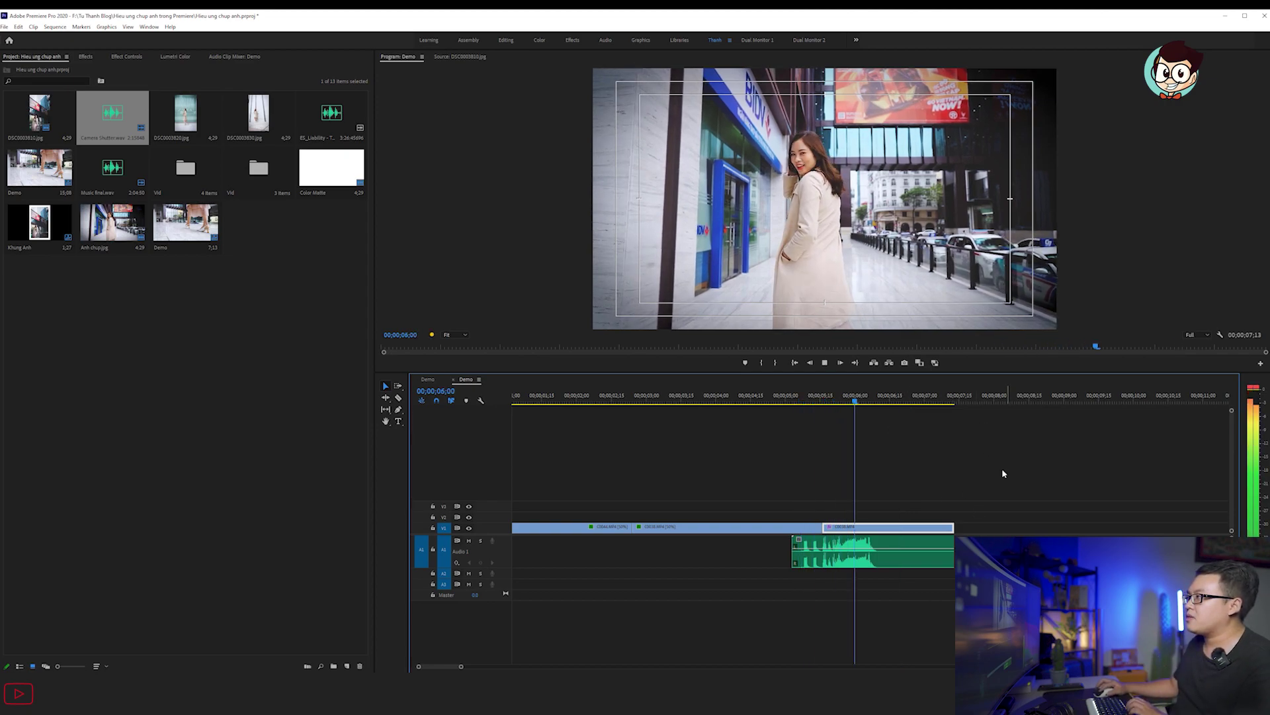
left_click(950, 564)
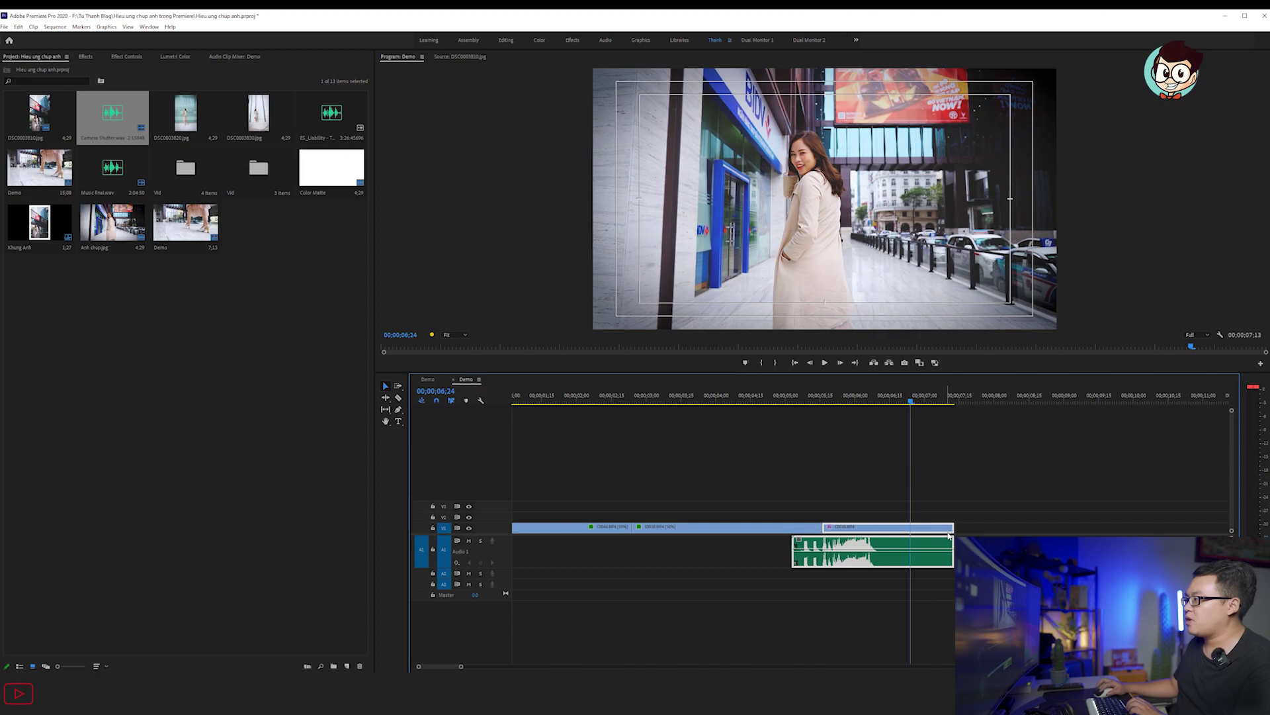
left_click_drag(951, 556, 911, 555)
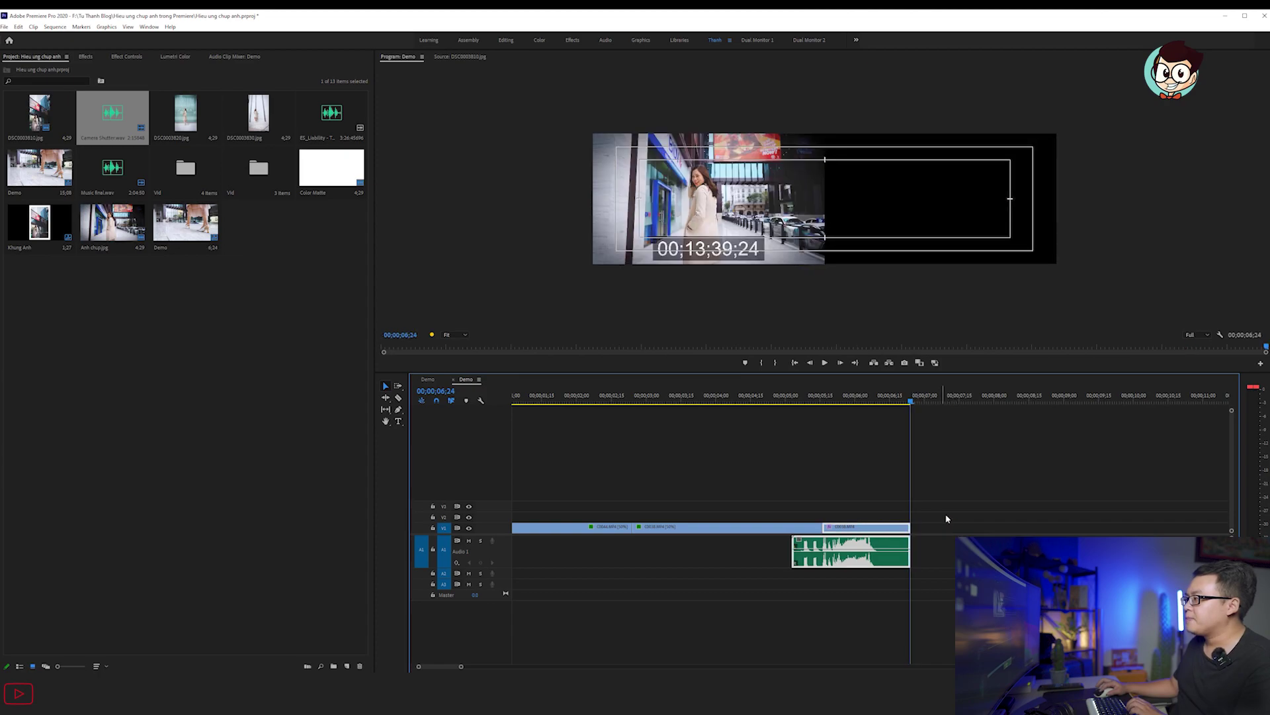
left_click(860, 400)
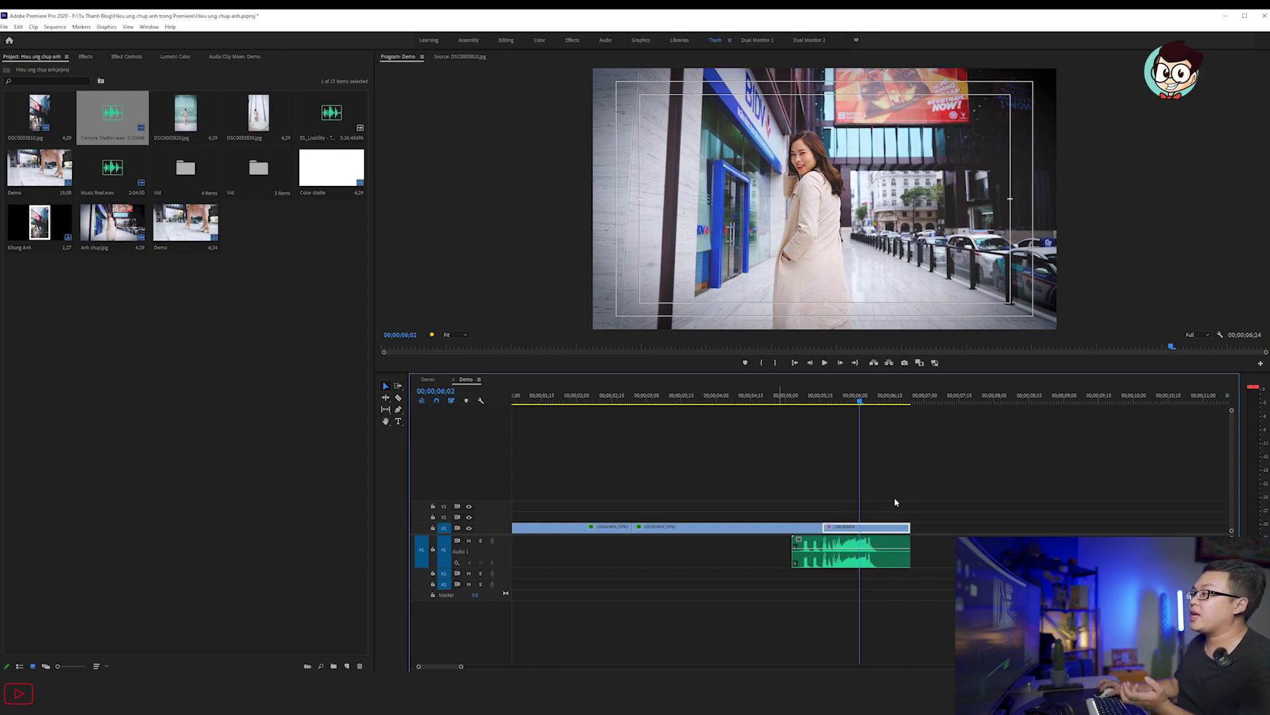
- Export the 00;00;05;16 frame as a JPEG still named 'Anh chup man hinh'
left_click(822, 397)
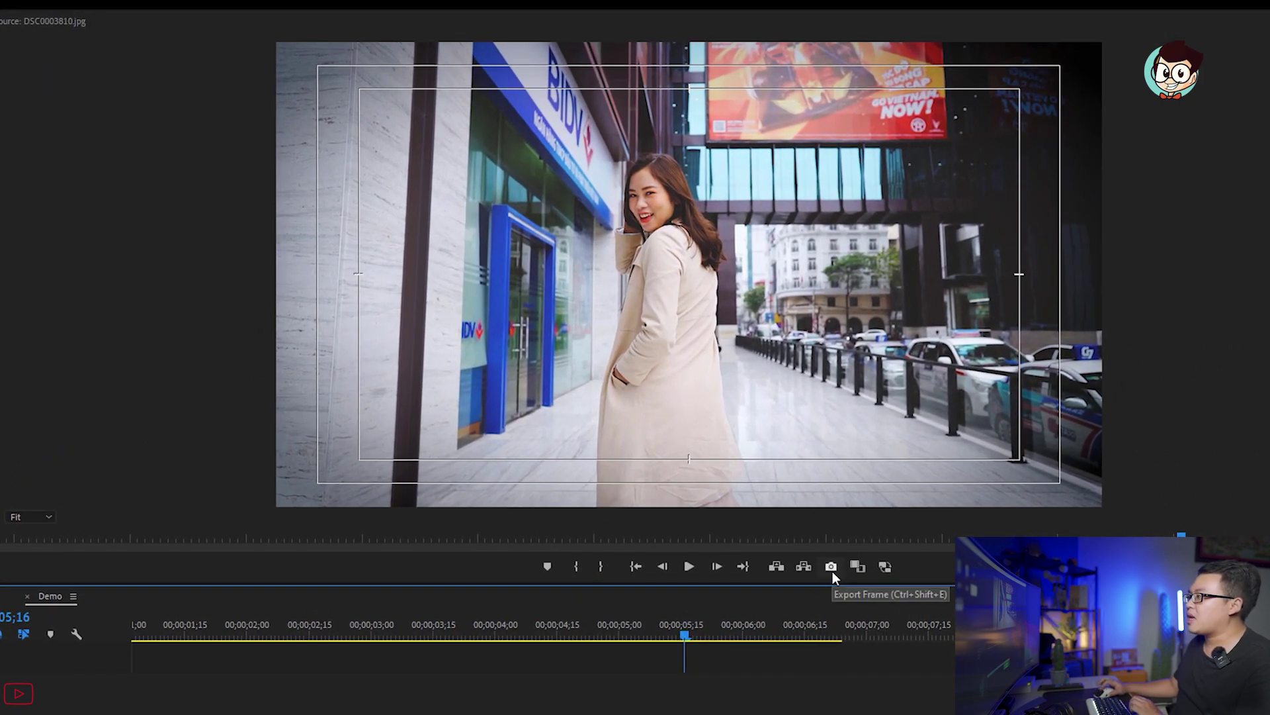
left_click(831, 566)
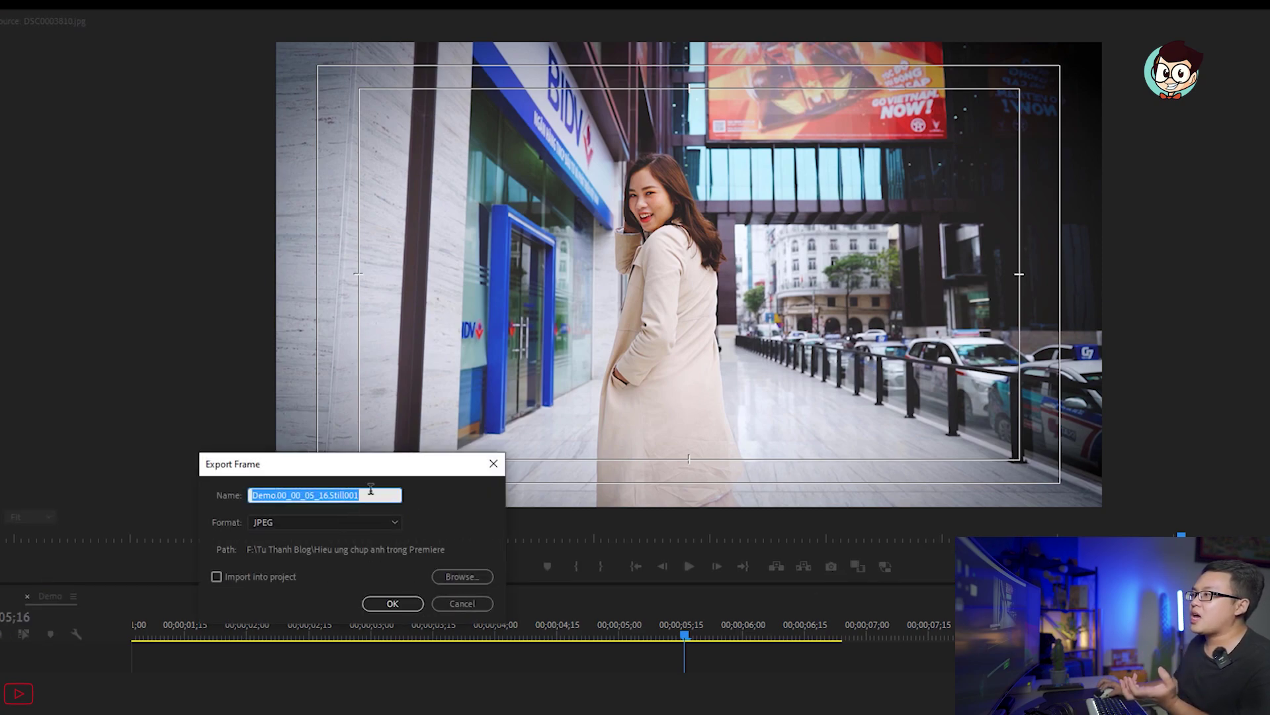
double_click(371, 488)
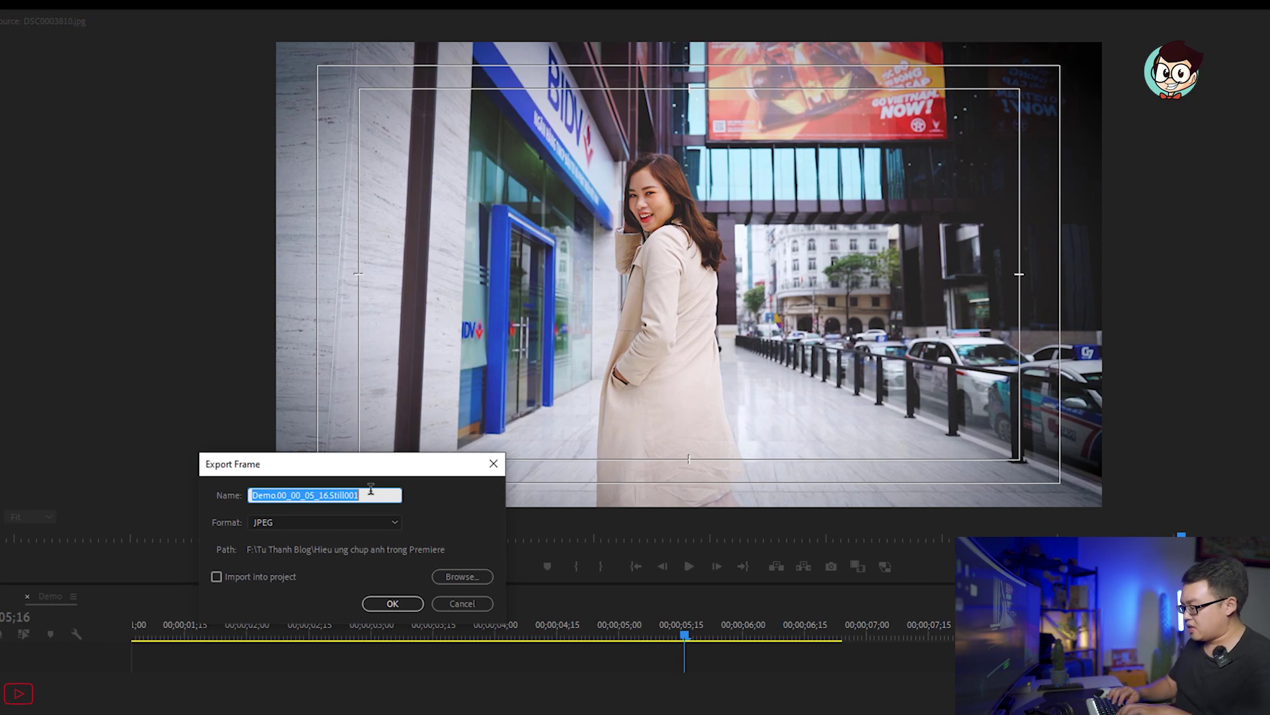
type("C")
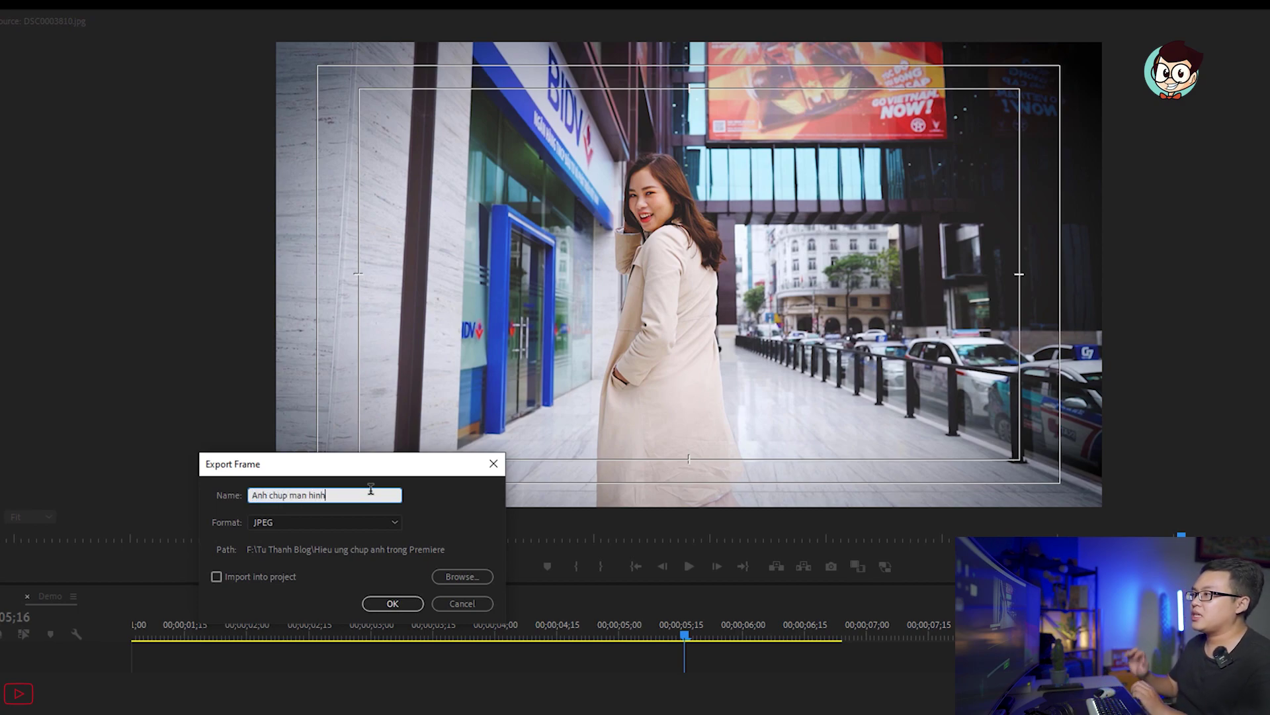
left_click(334, 522)
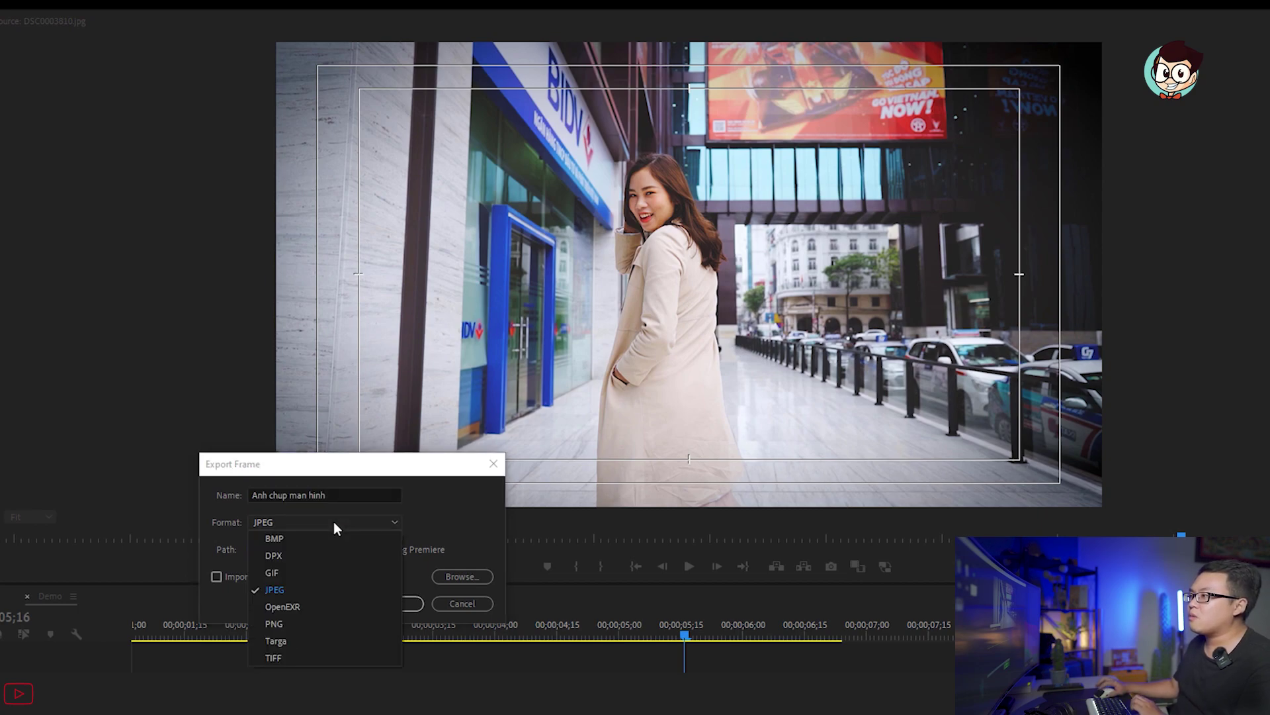
left_click(304, 588)
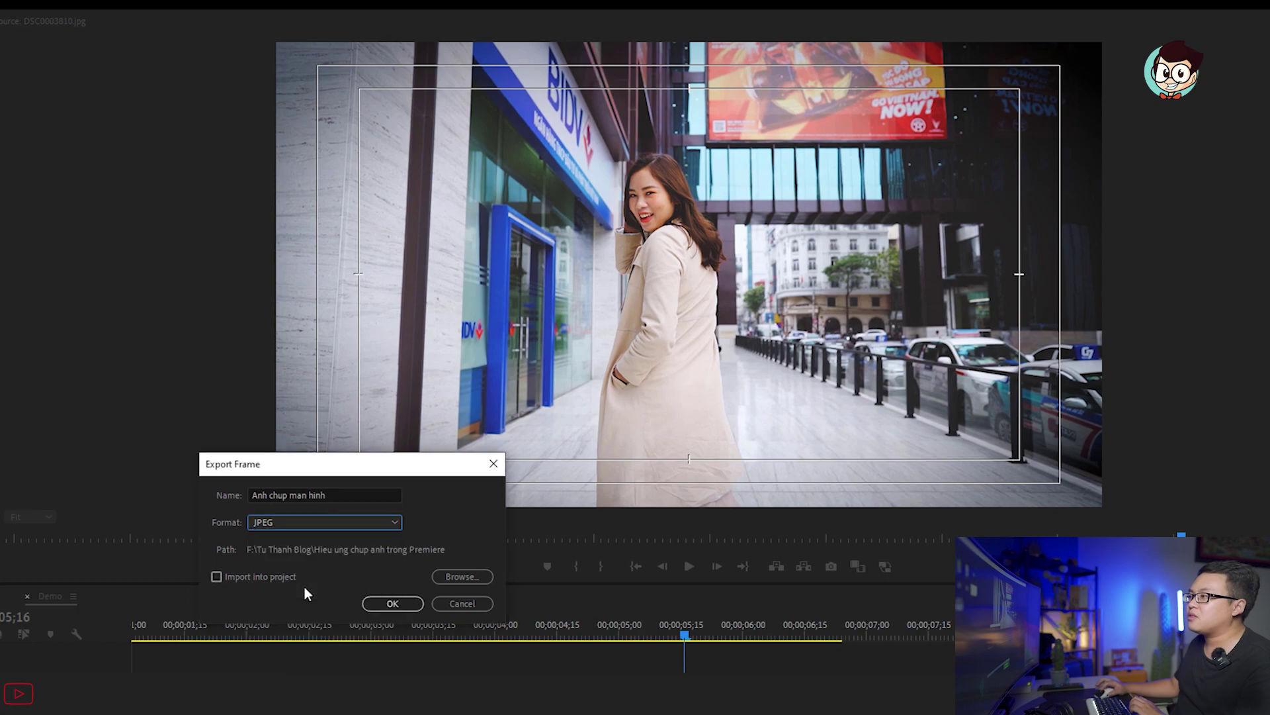
left_click(406, 605)
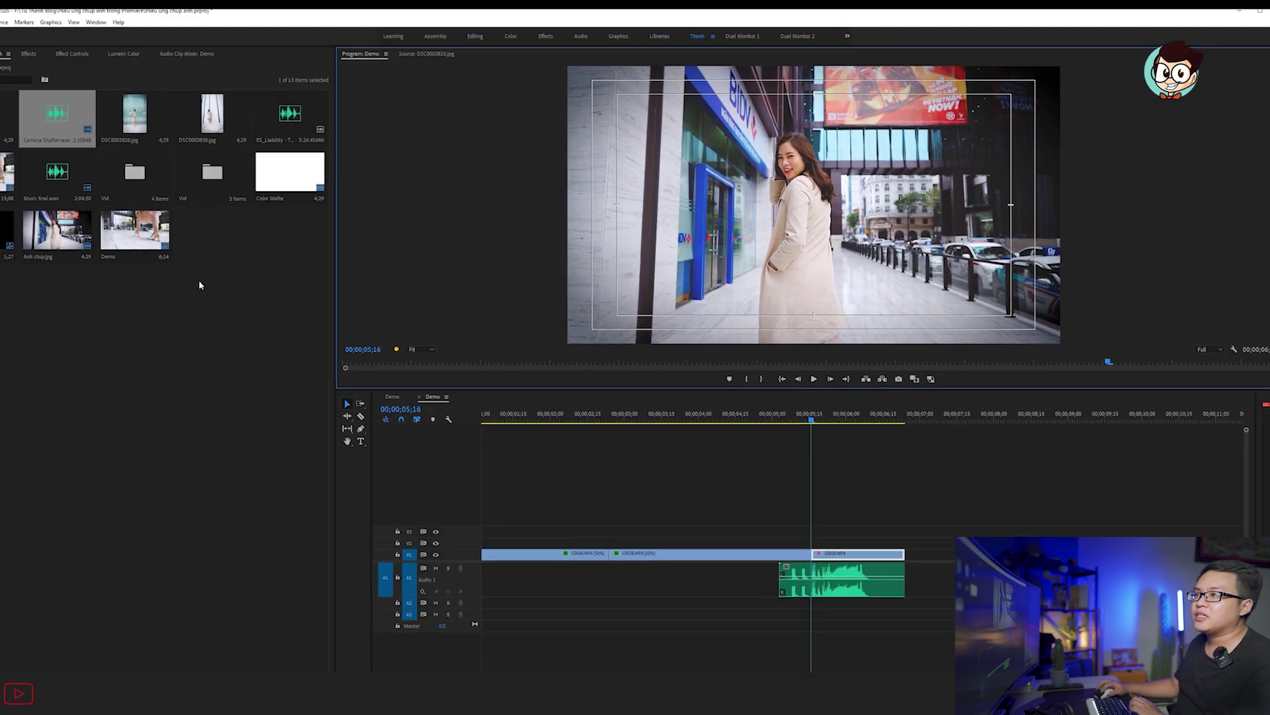
- Import the exported Anh chup man hinh.jpg still into the project
right_click(262, 233)
left_click(286, 297)
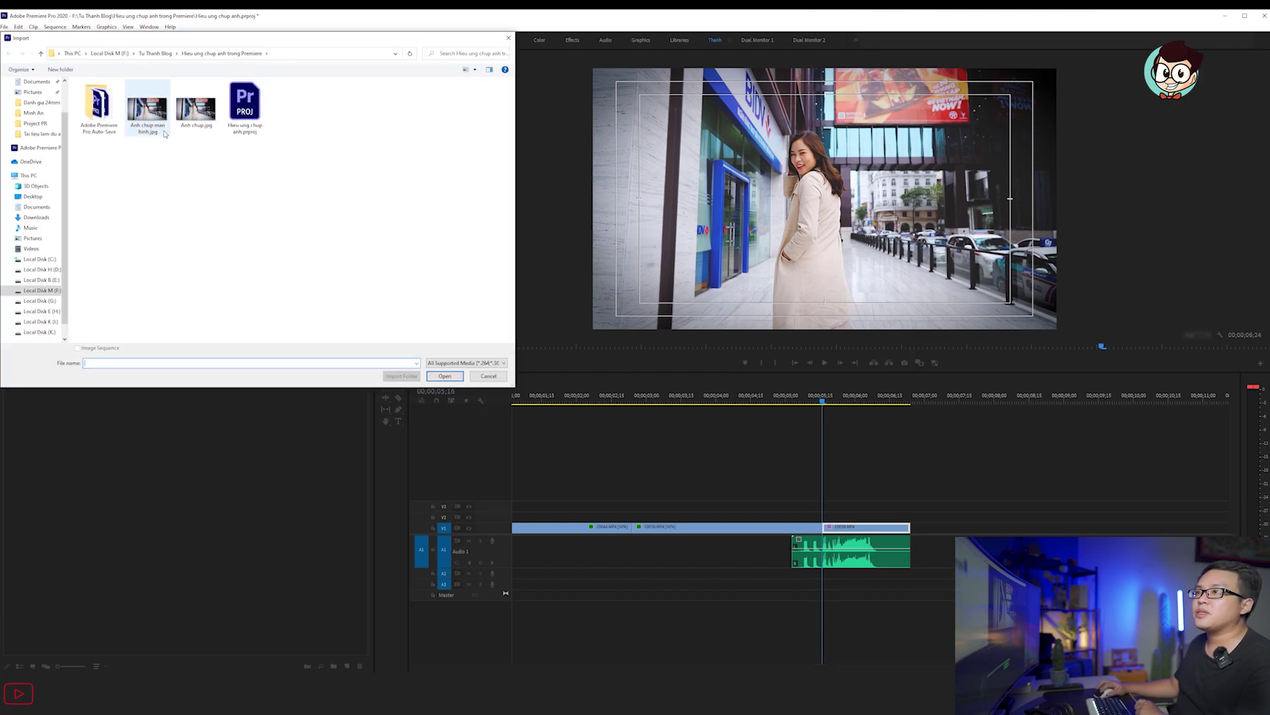
left_click(161, 119)
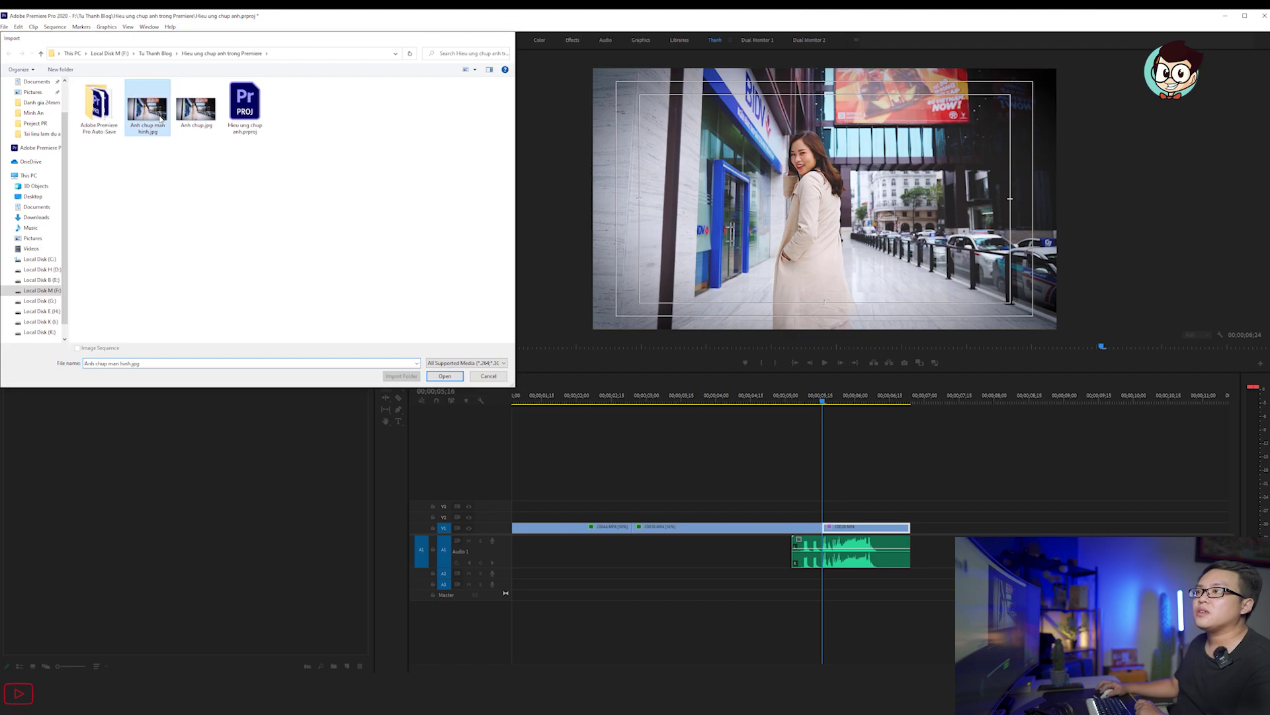
double_click(161, 119)
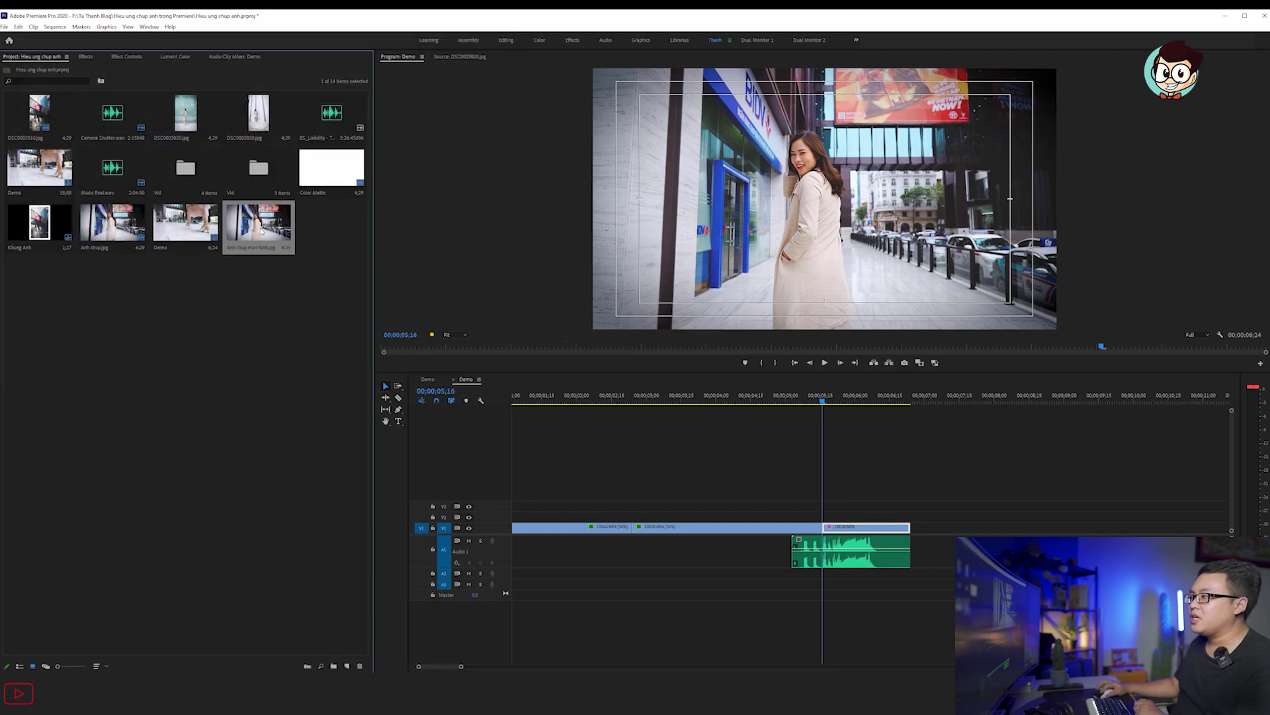
- Place the still on V2 at the freeze point, shorten it to match the shutter sound, and preview
left_click_drag(261, 232, 1126, 520)
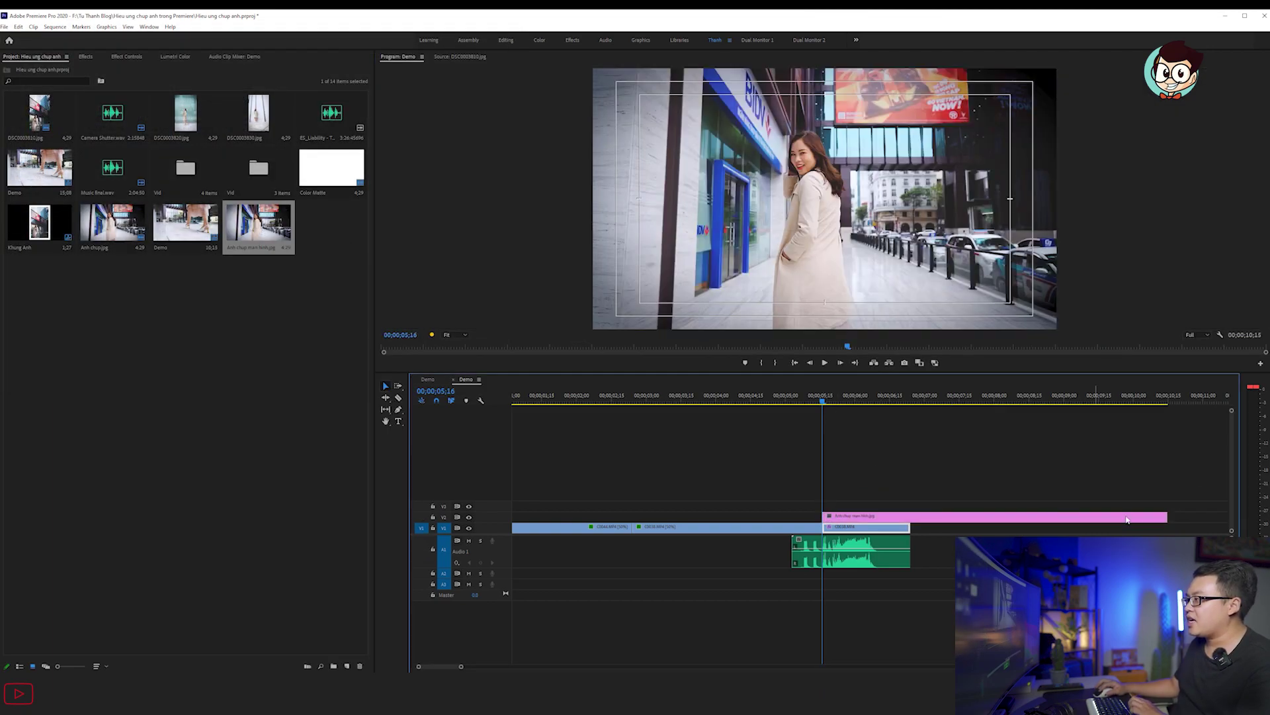
left_click_drag(1162, 516, 910, 526)
key("space")
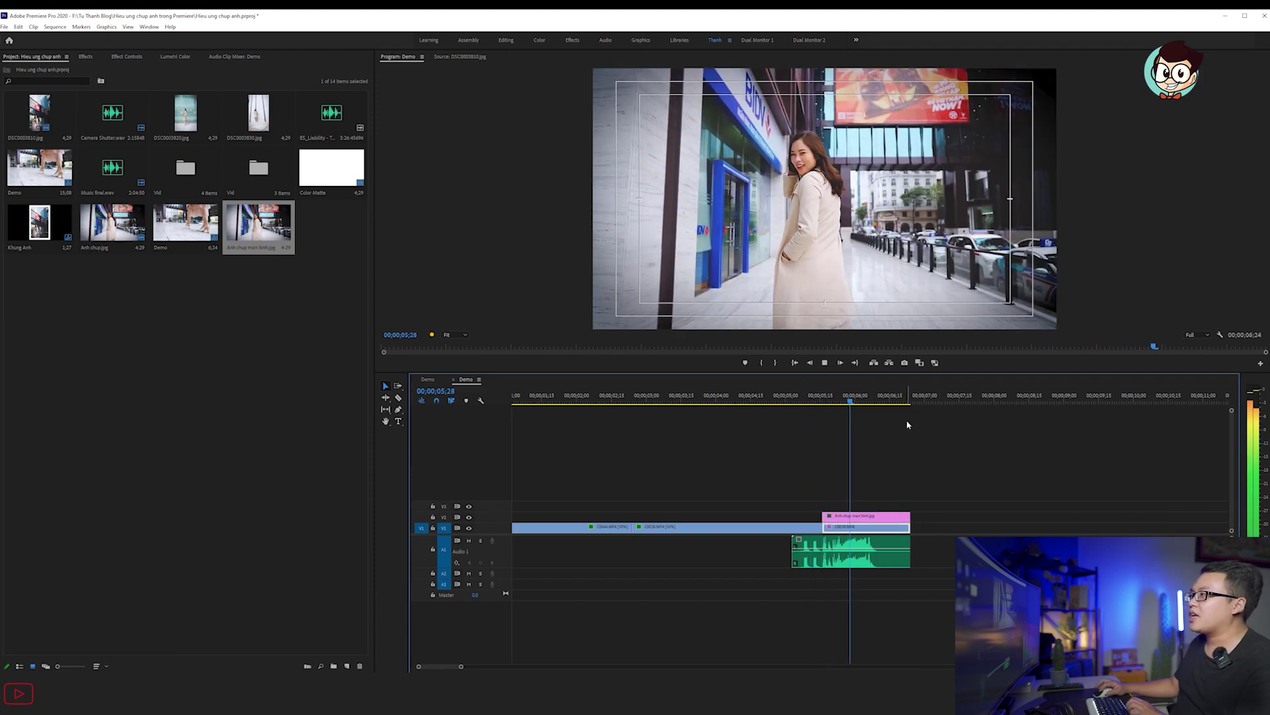
key("space")
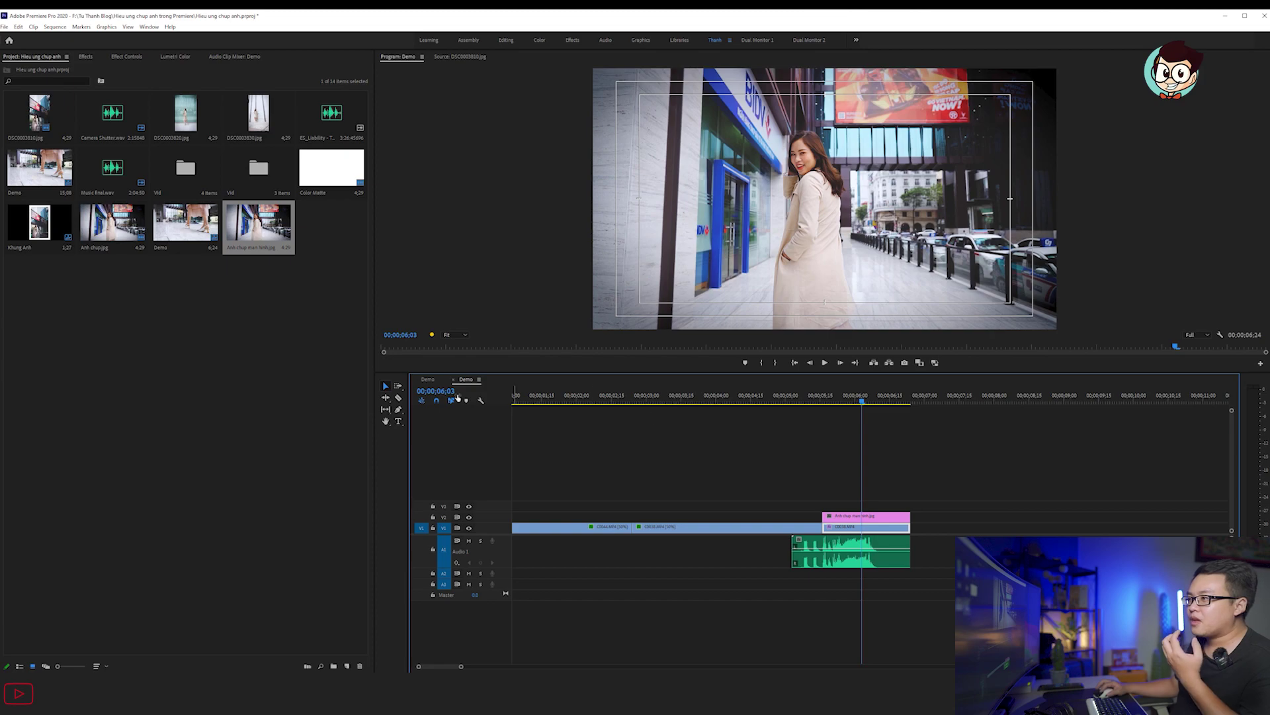
left_click(428, 380)
- Play and scrub through the snapshot effect in the finished example sequence
left_click(428, 380)
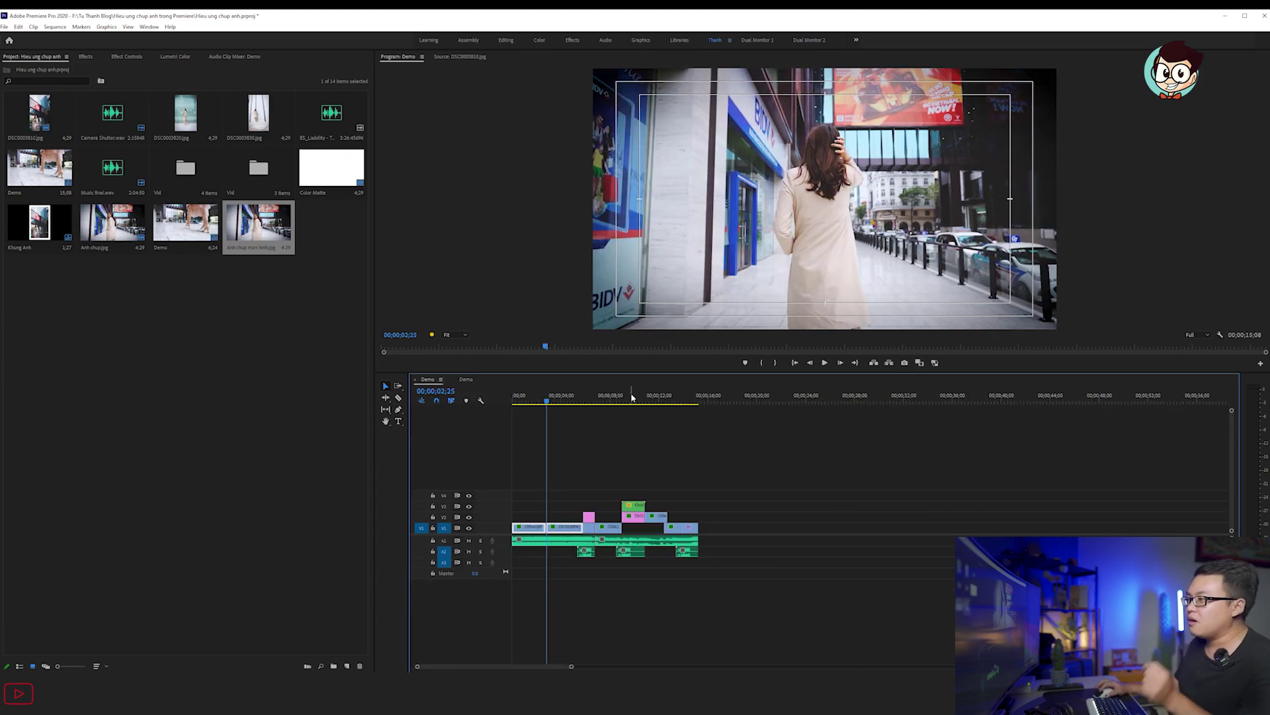
left_click_drag(614, 397, 617, 397)
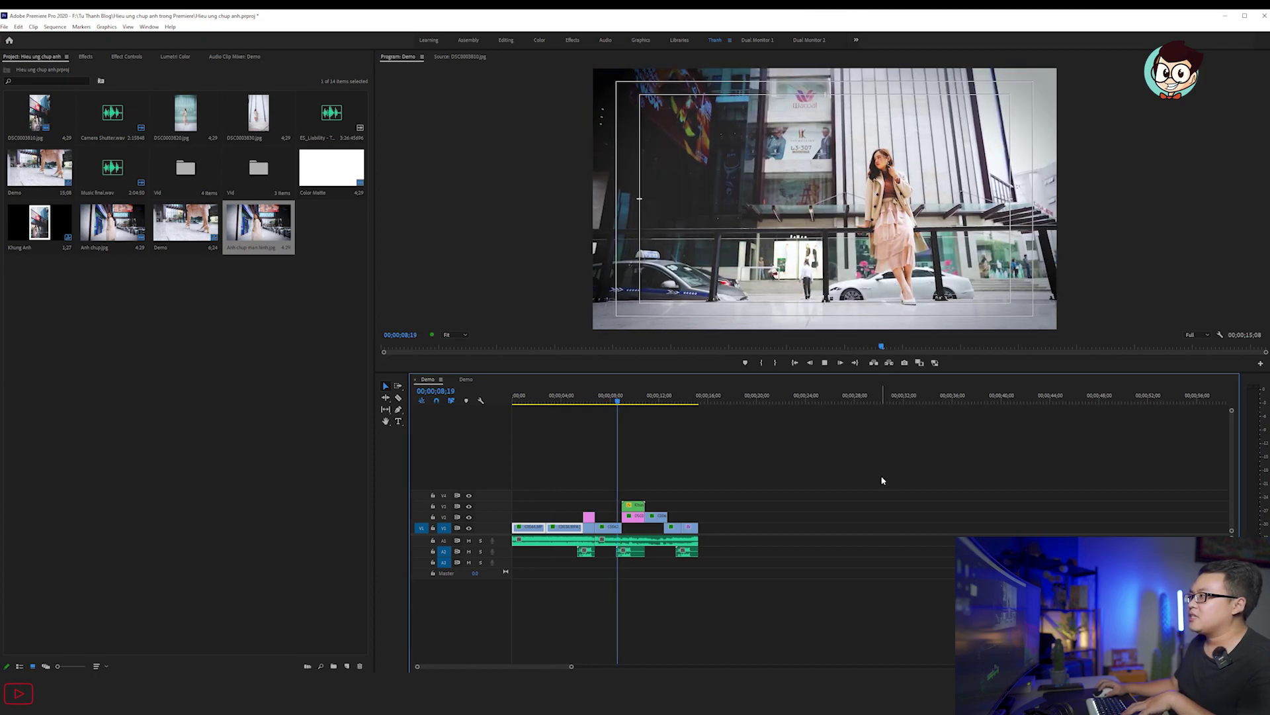
key("space")
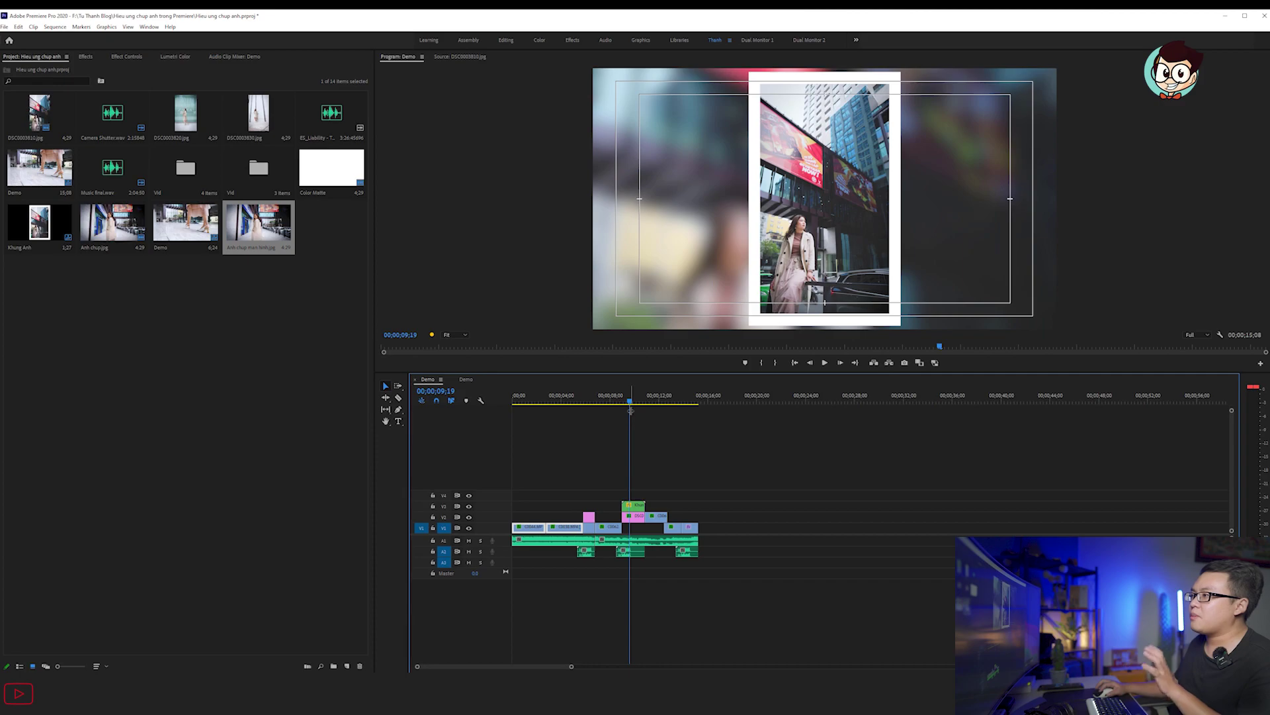
left_click_drag(629, 401, 619, 401)
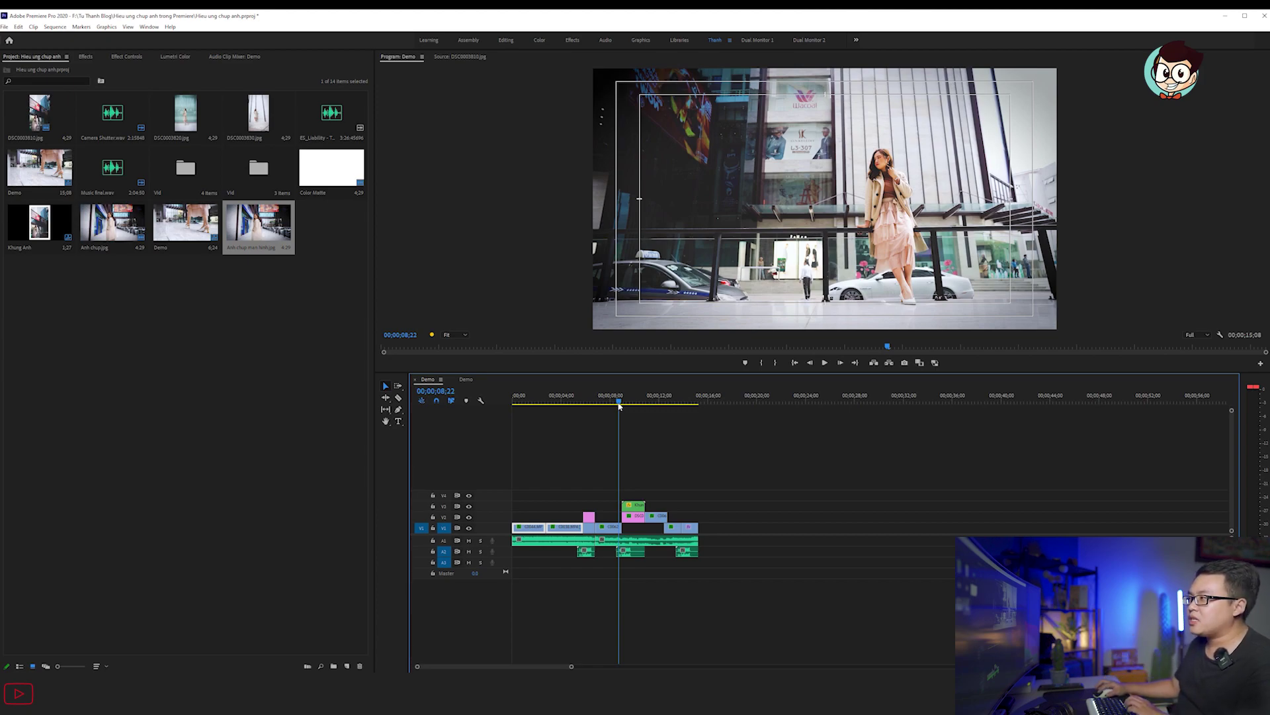
left_click_drag(620, 406, 626, 406)
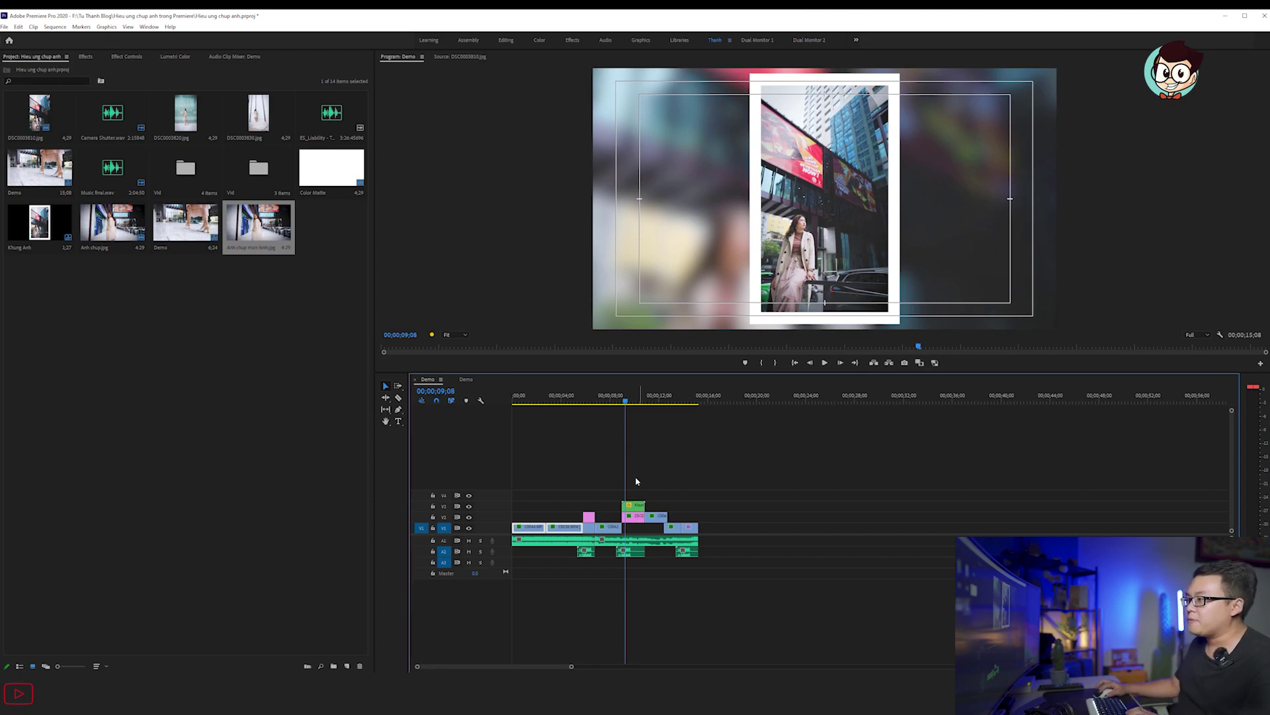
left_click_drag(627, 397, 620, 397)
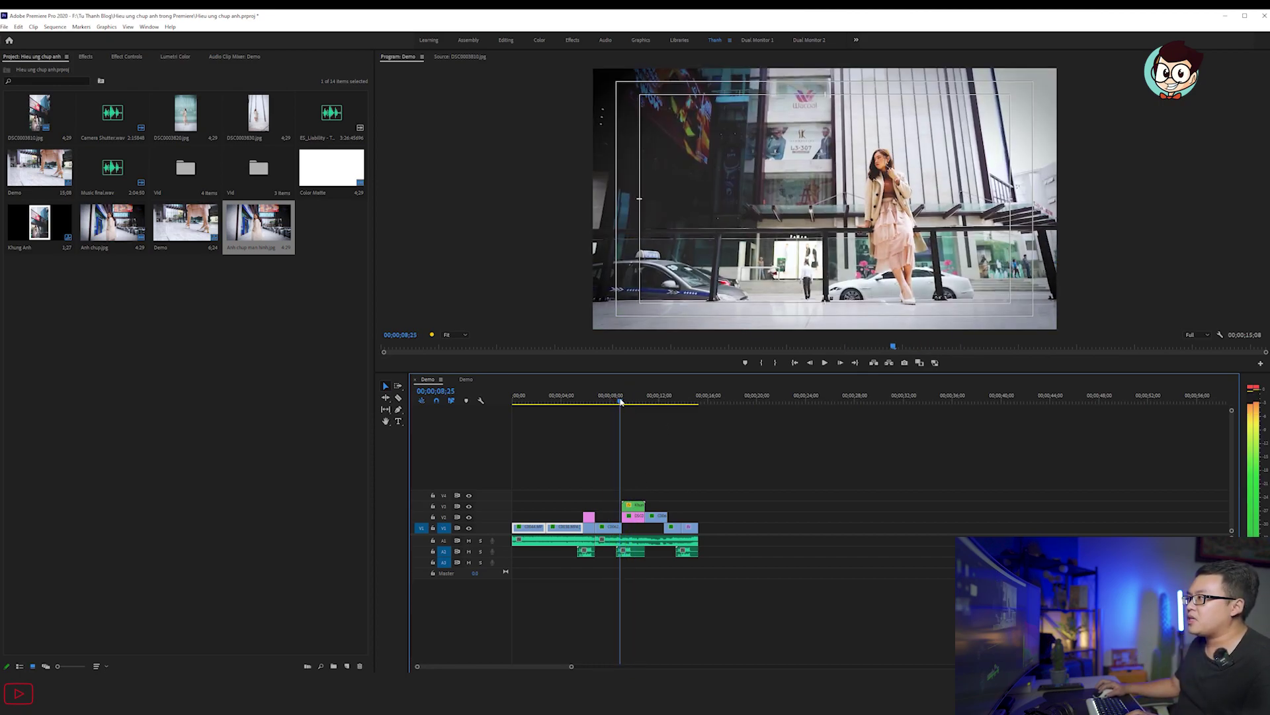
- Select the C0062 street clip and return to the working Demo sequence at 07;24
left_click(612, 531)
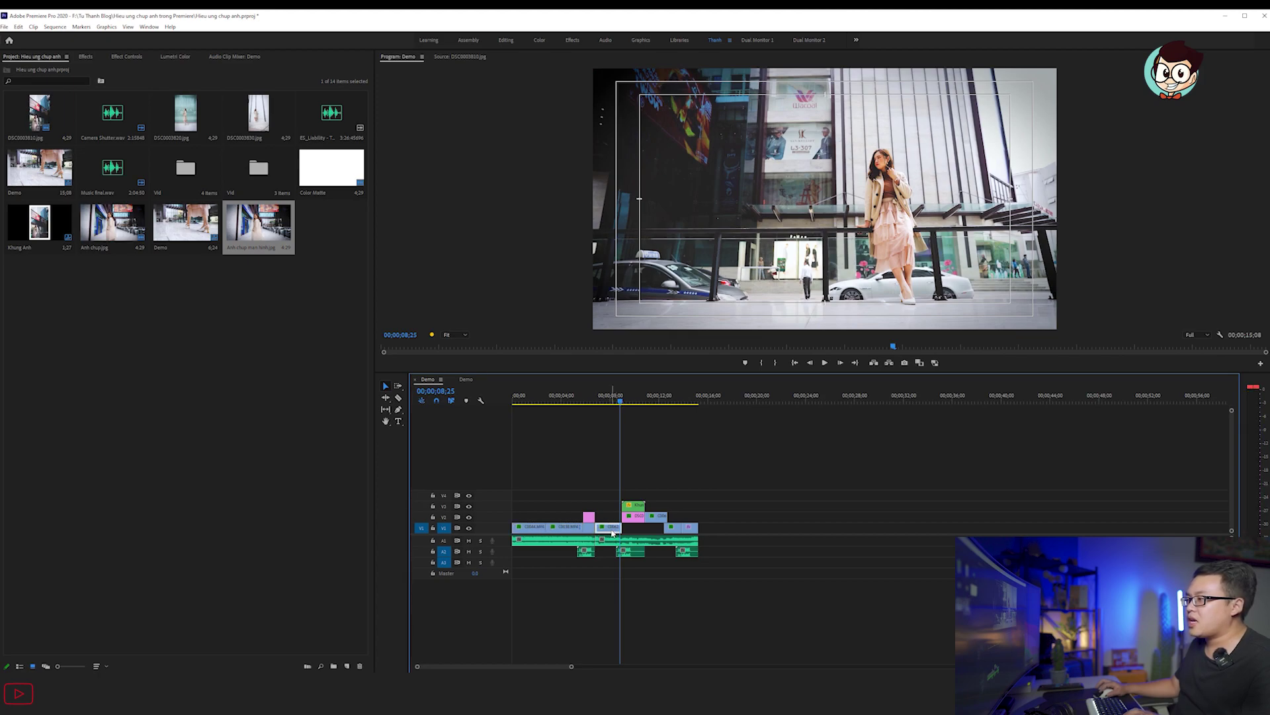
left_click(466, 380)
left_click_drag(962, 399, 1104, 411)
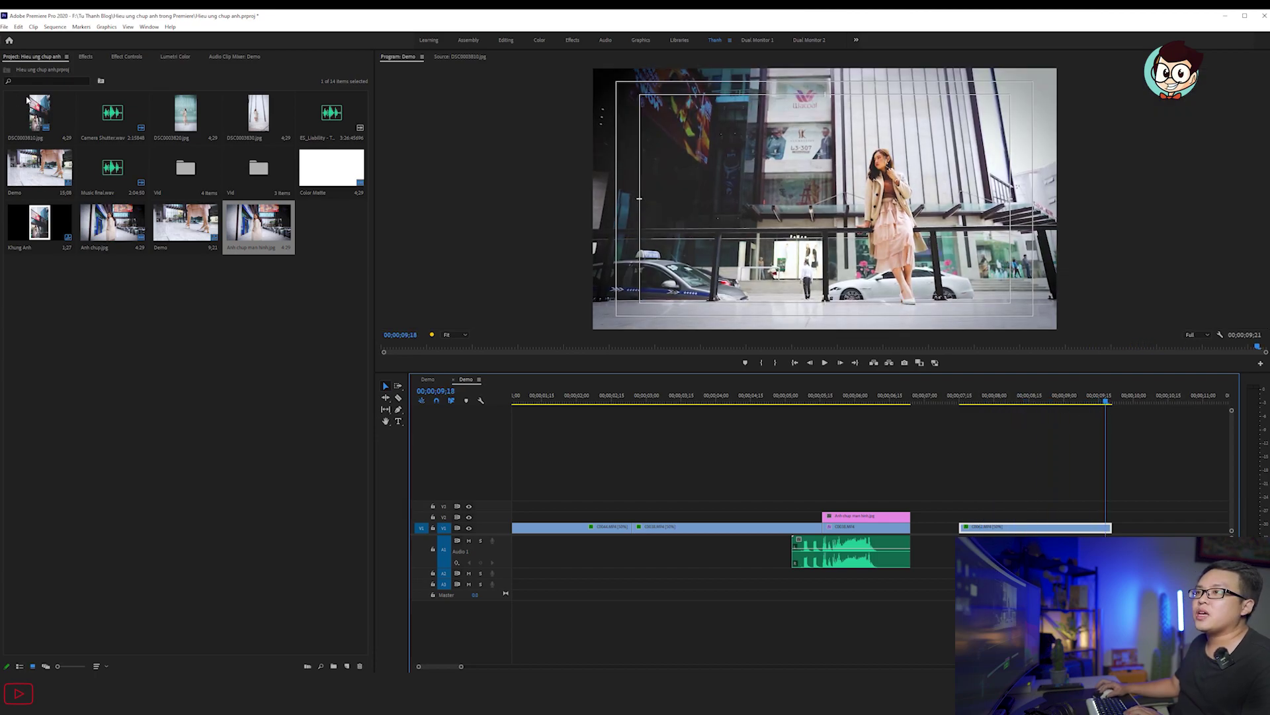
- Put DSC0003810.jpg on V2 at the playhead and apply Scale to Frame Size
double_click(52, 115)
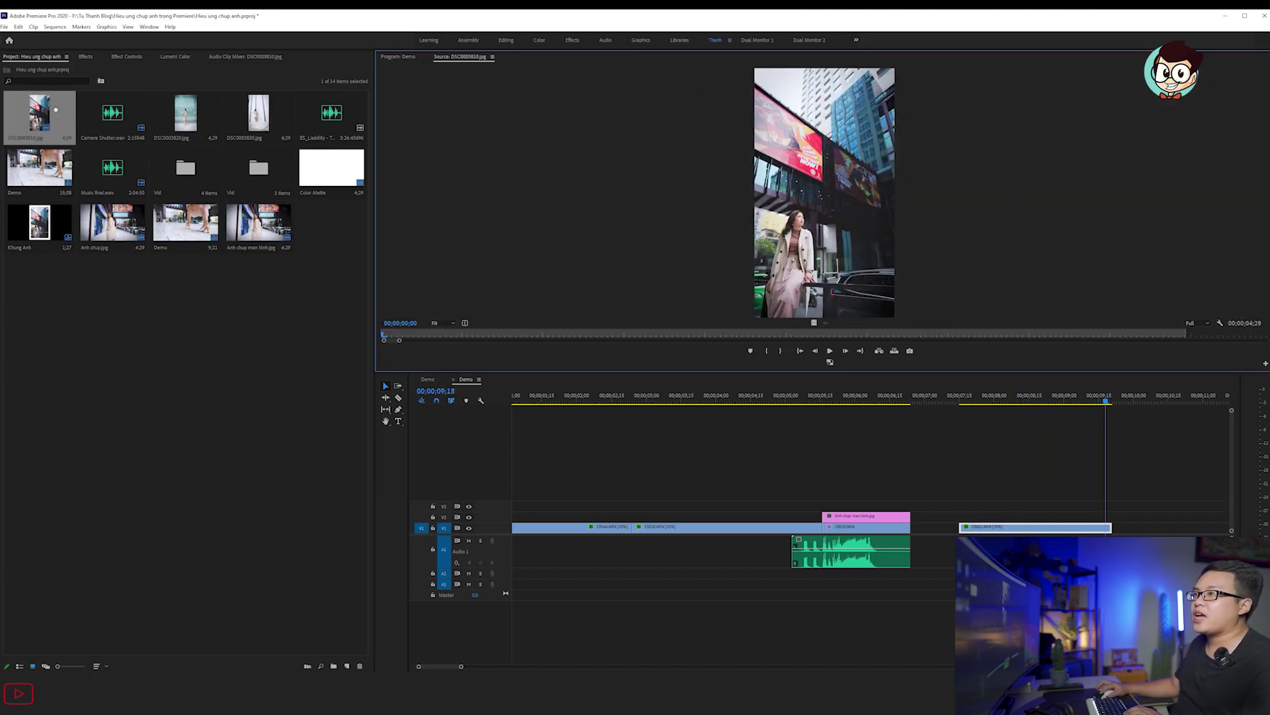
left_click_drag(47, 109, 1118, 516)
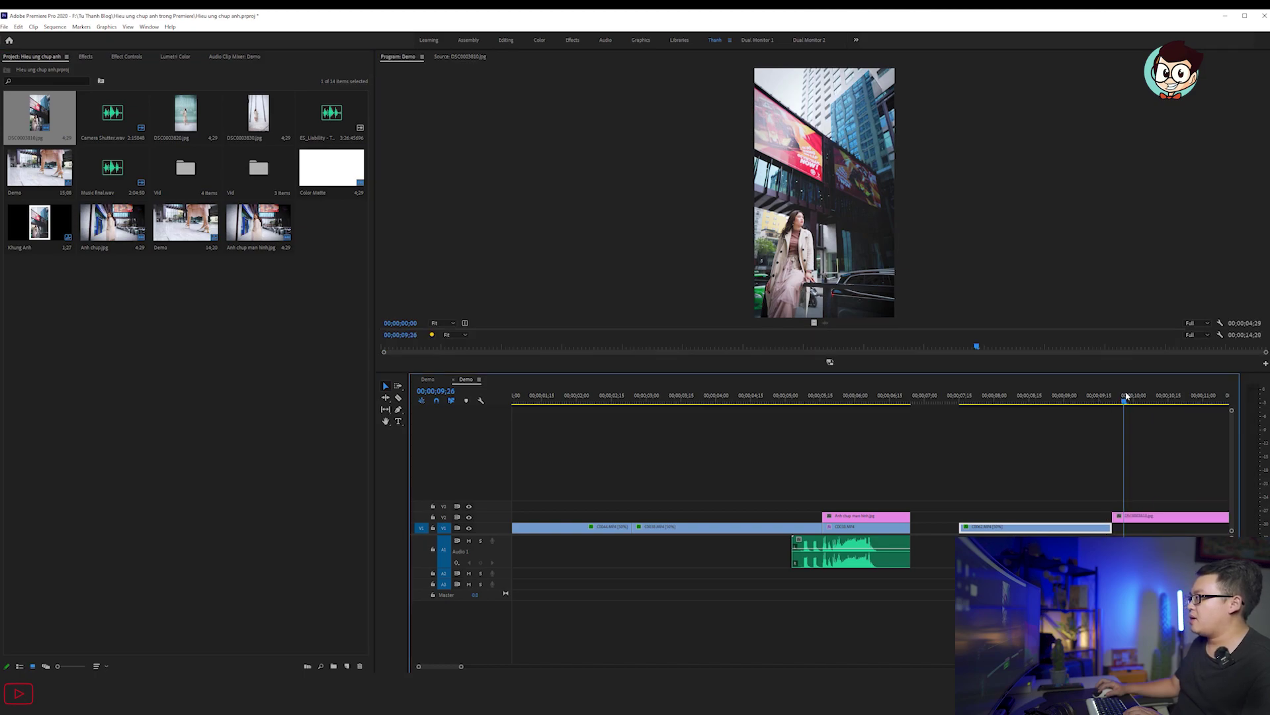
left_click(1126, 395)
key("minus")
key("minus")
key("minus")
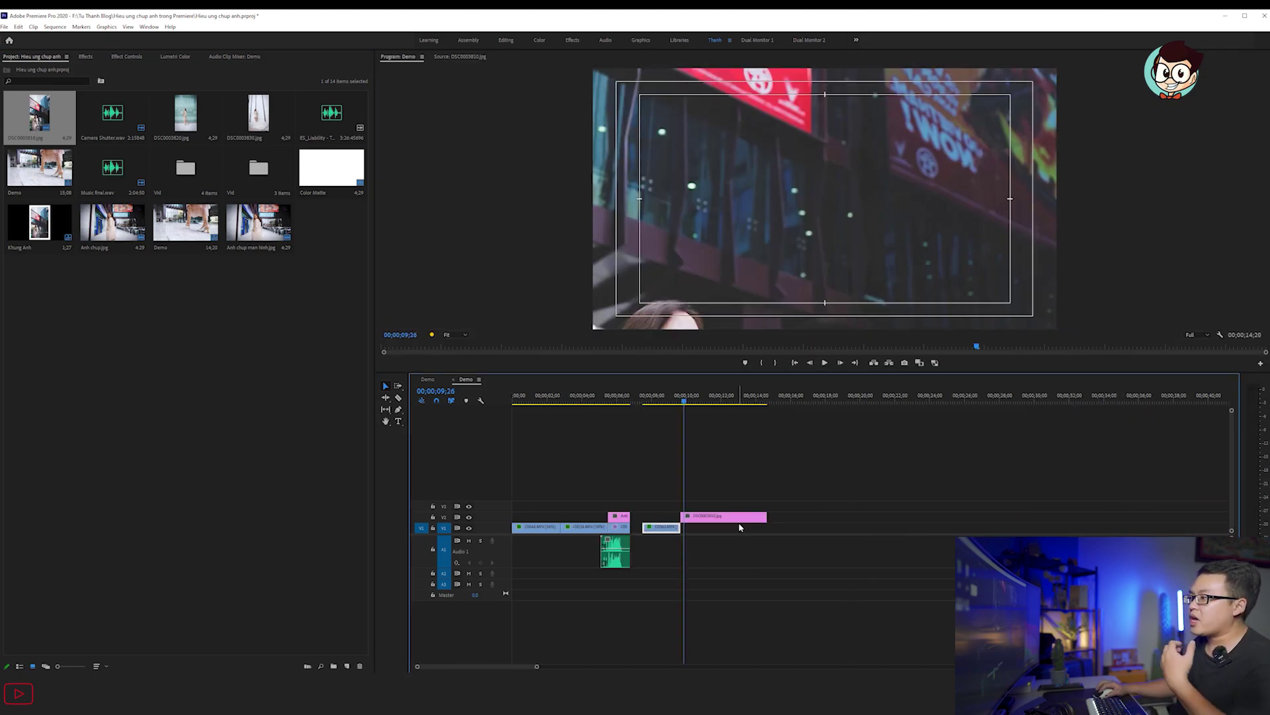
left_click(739, 521)
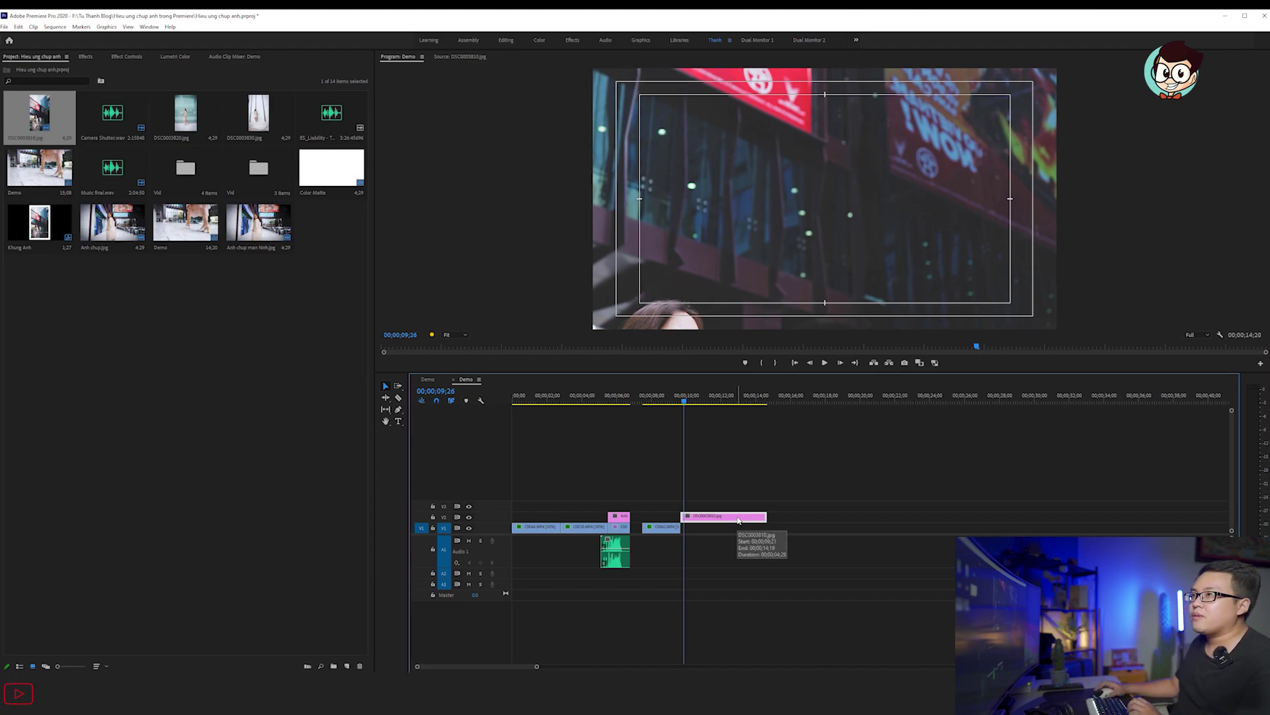
right_click(739, 521)
left_click(860, 416)
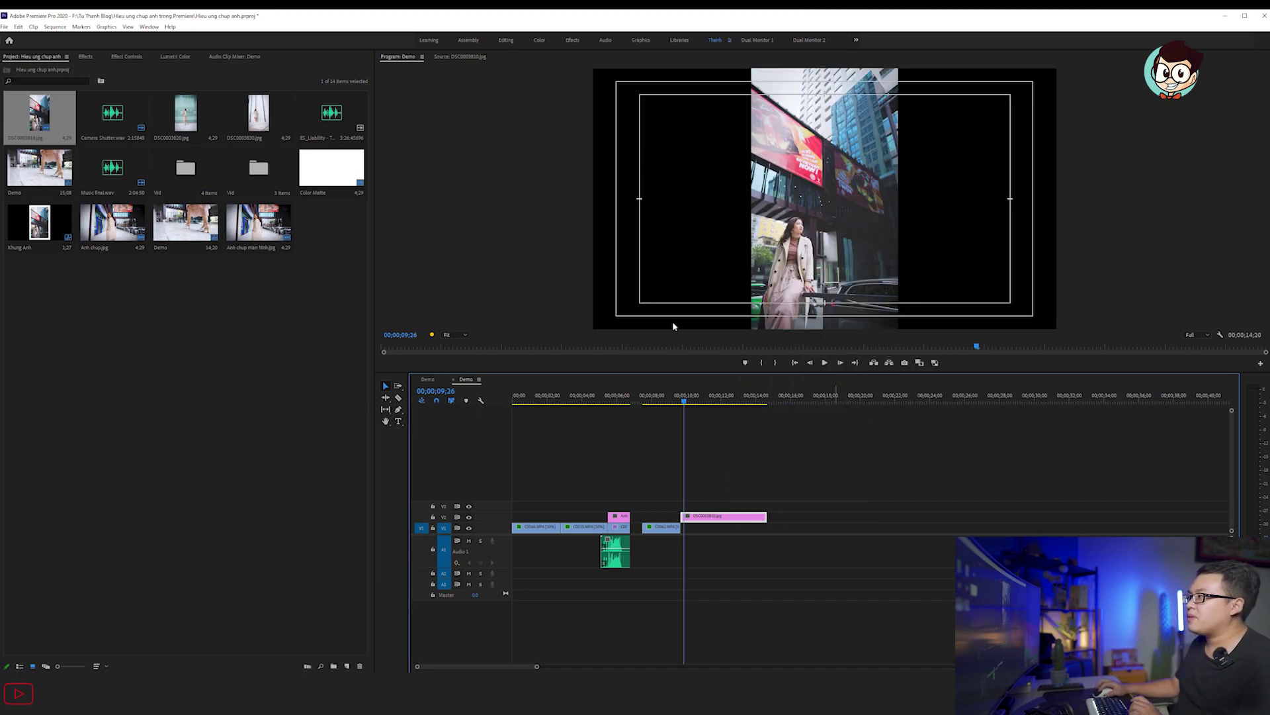
- Set the vertical photo's Motion Scale to 80 in Effect Controls
left_click(126, 57)
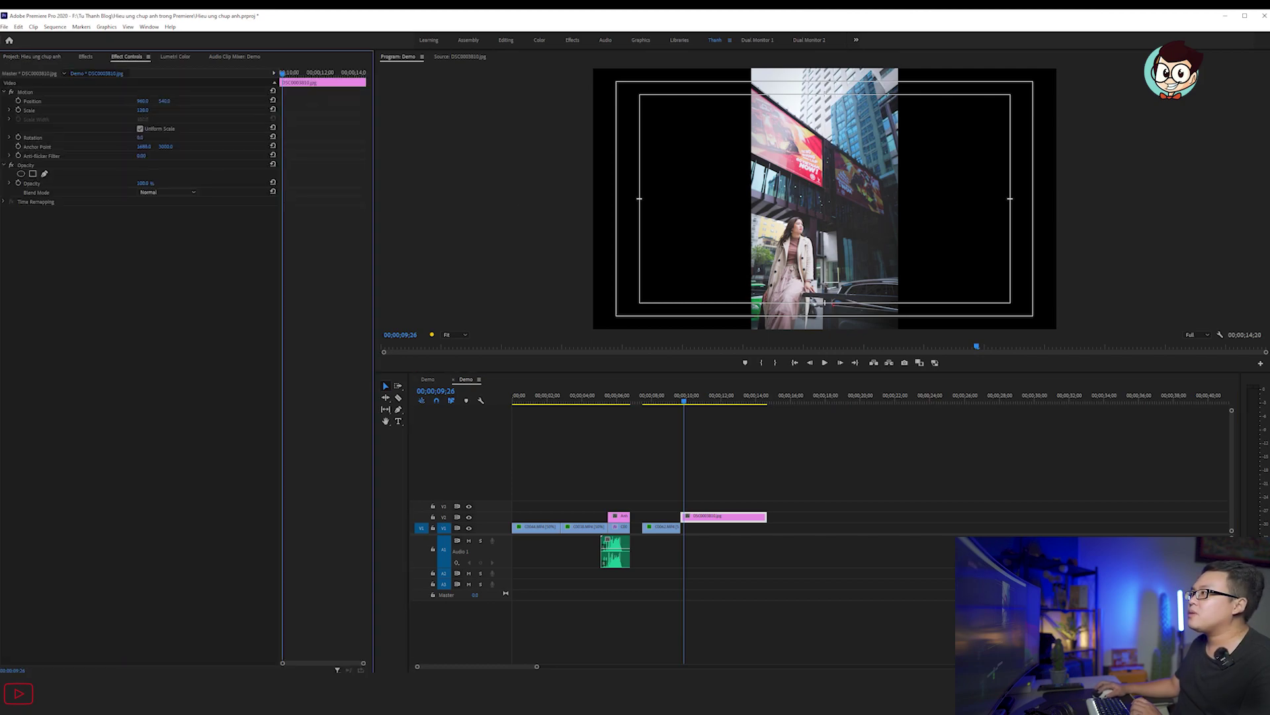
left_click_drag(143, 110, 168, 112)
left_click(168, 112)
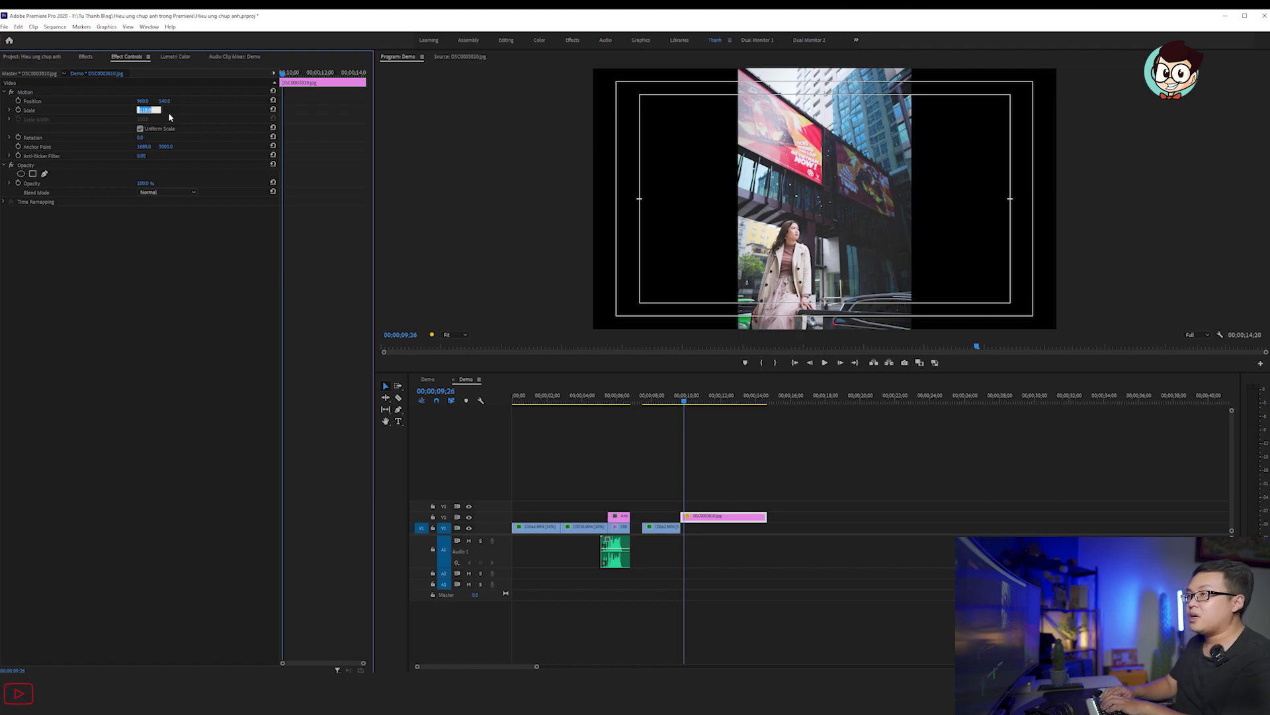
type("80")
key("Return")
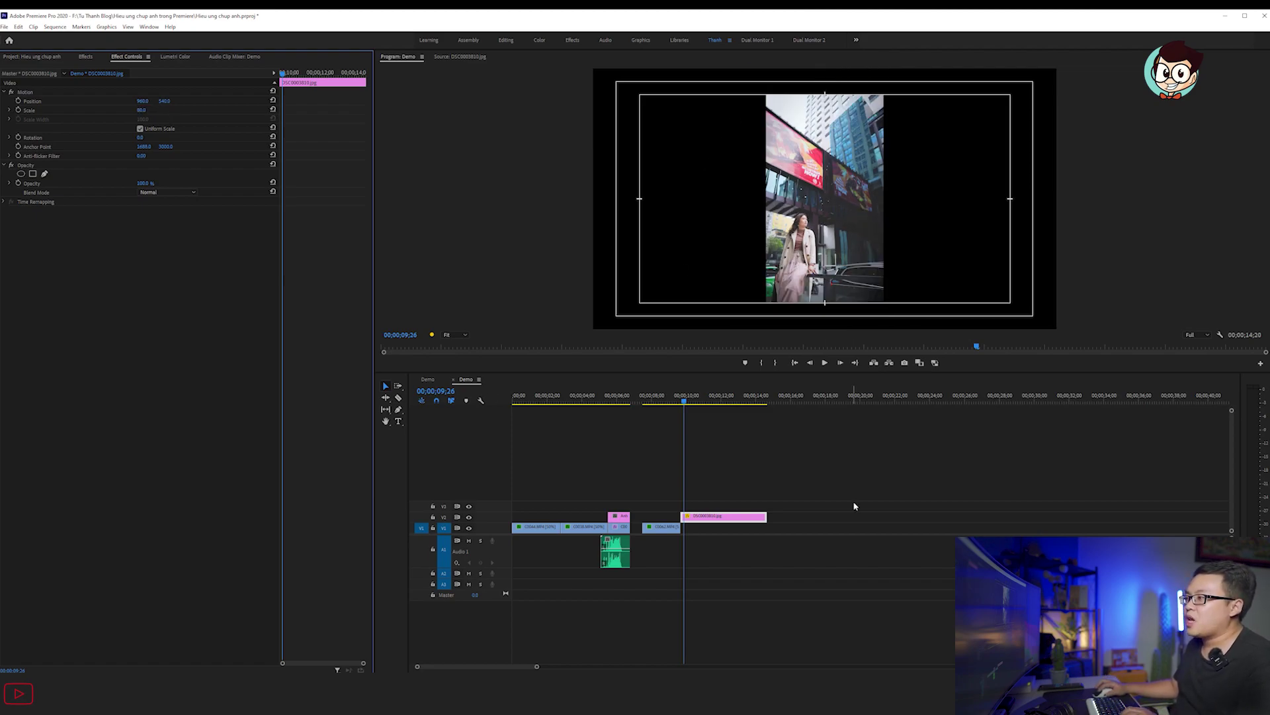
left_click(23, 61)
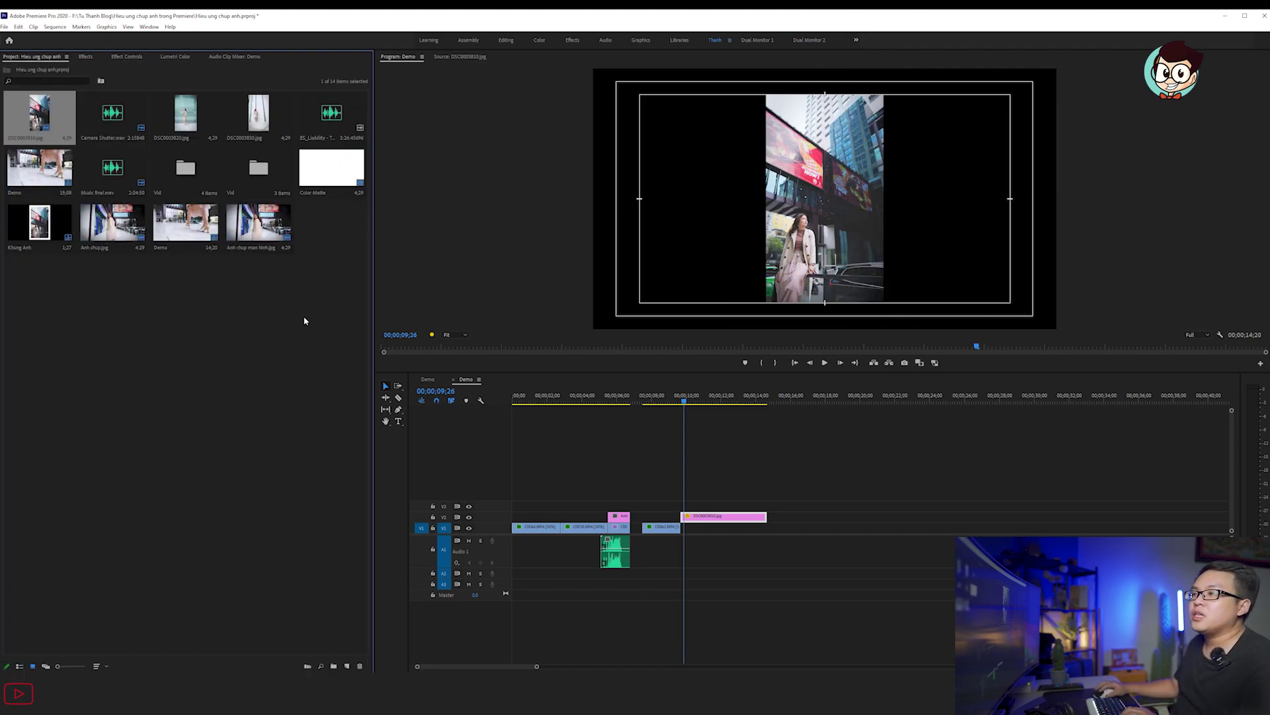
left_click(331, 167)
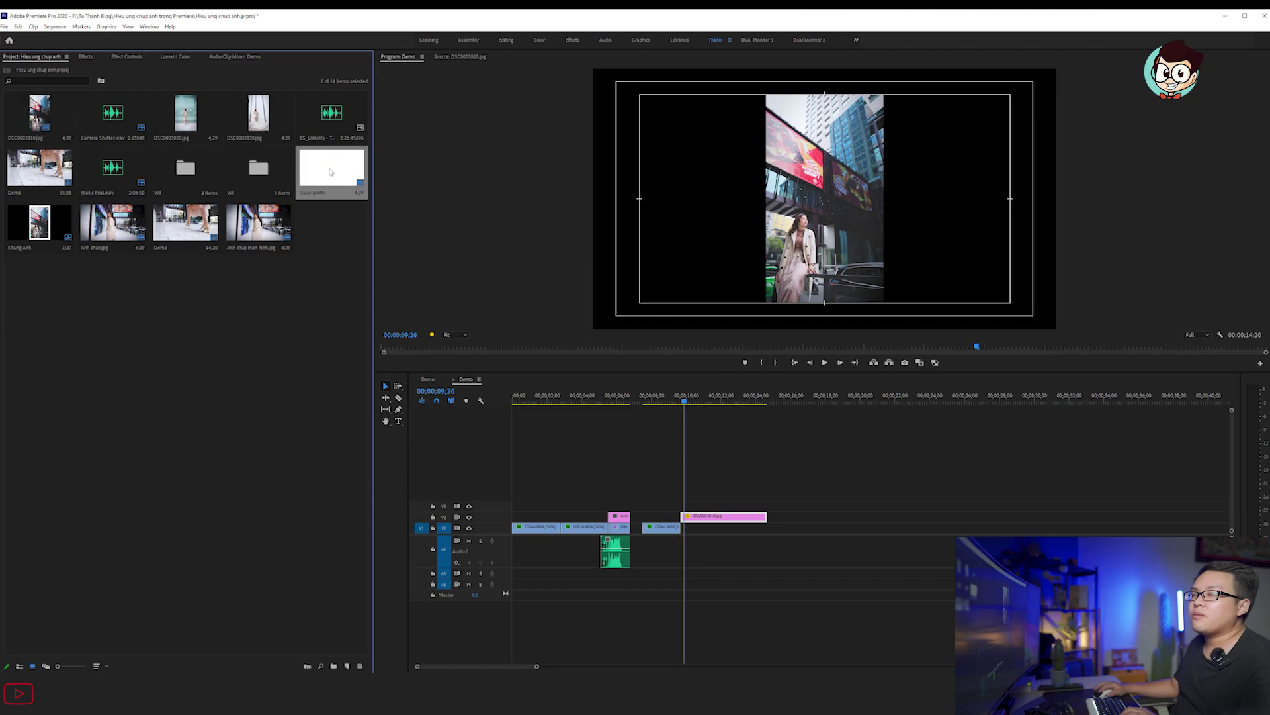
- Make a new white Color Matte and drop it on V1 under the vertical photo
right_click(336, 240)
mouse_move(381, 273)
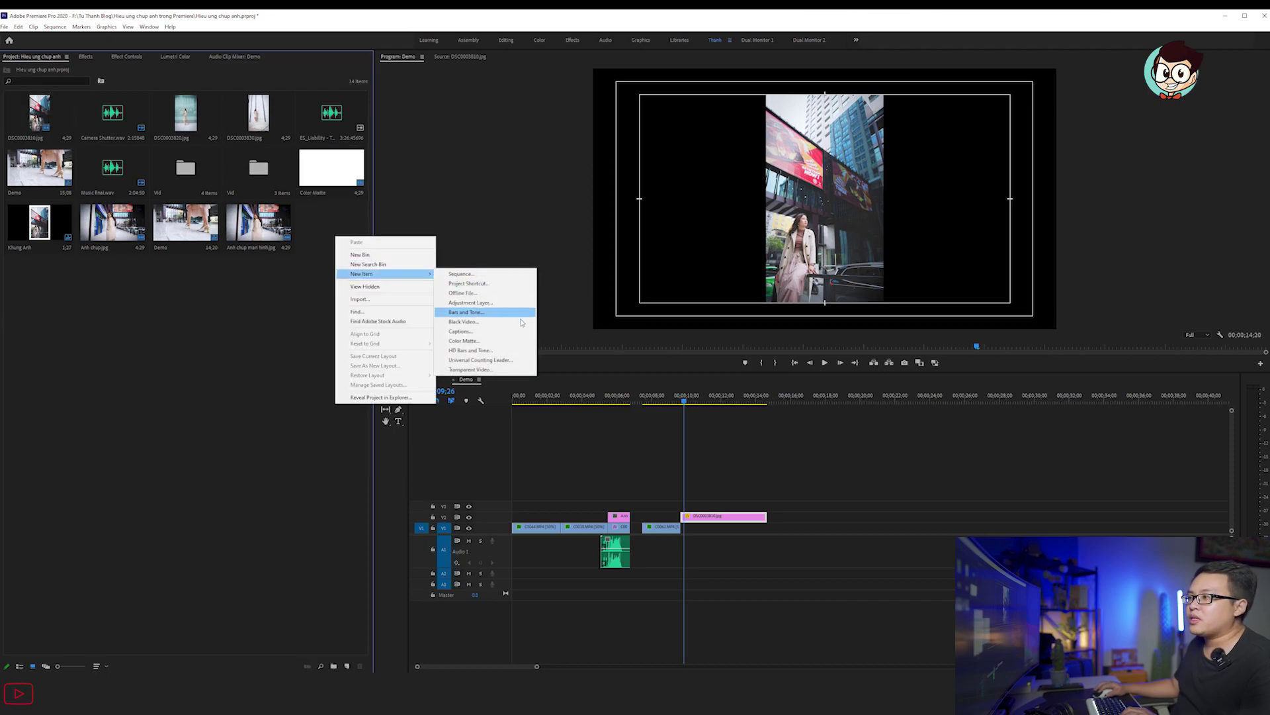
left_click(519, 340)
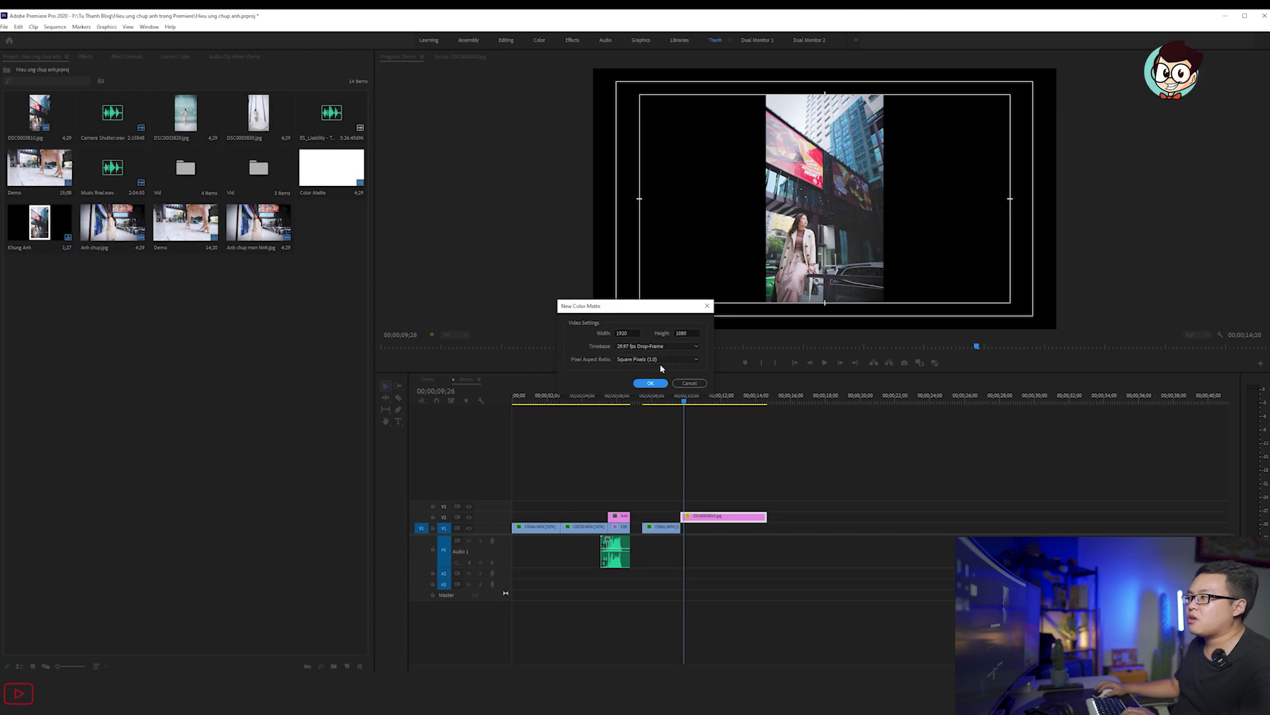
left_click(648, 383)
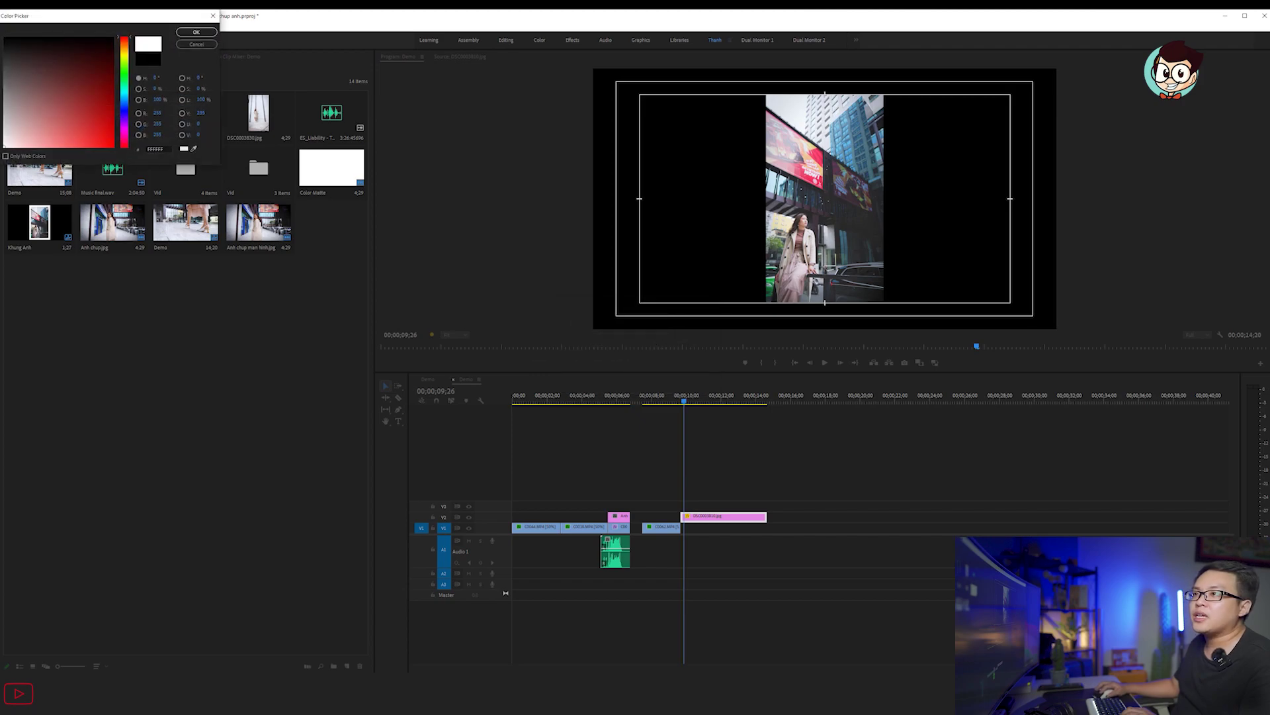
left_click(186, 33)
left_click_drag(336, 177, 688, 536)
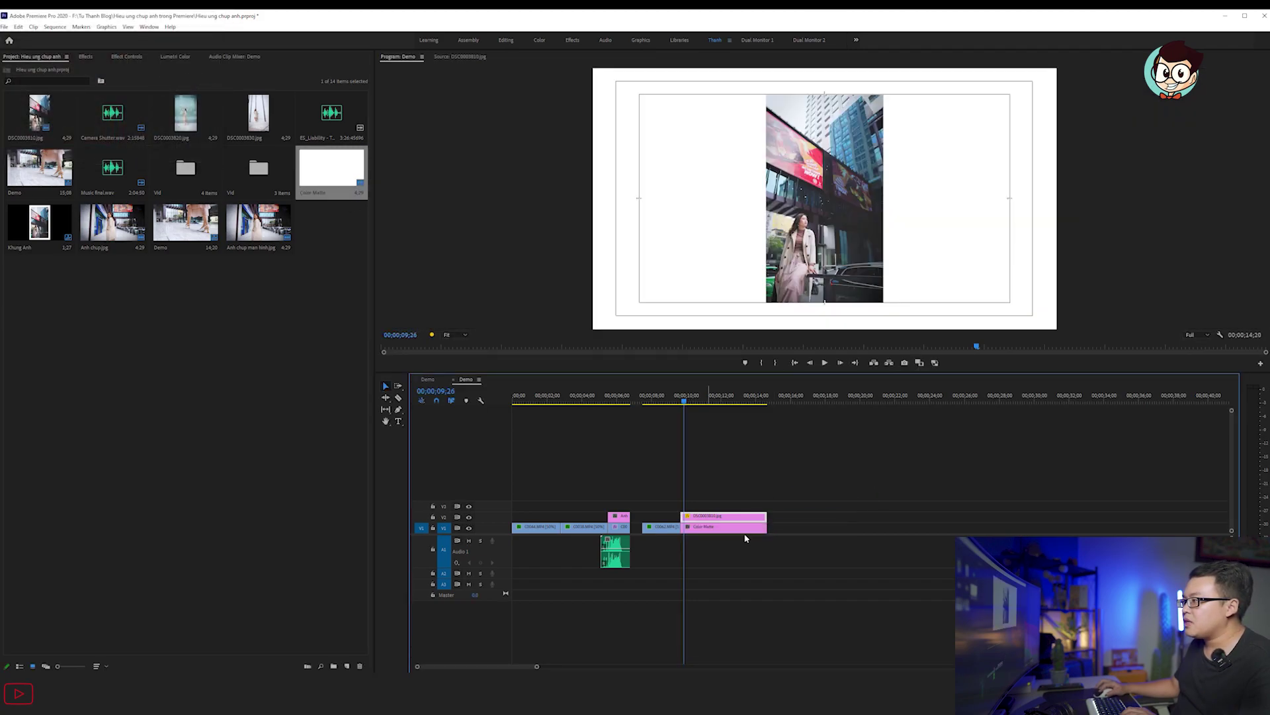
- Trim the matte to the photo's length and scale it non-uniformly to 28 width, 85 height
left_click_drag(762, 523, 766, 523)
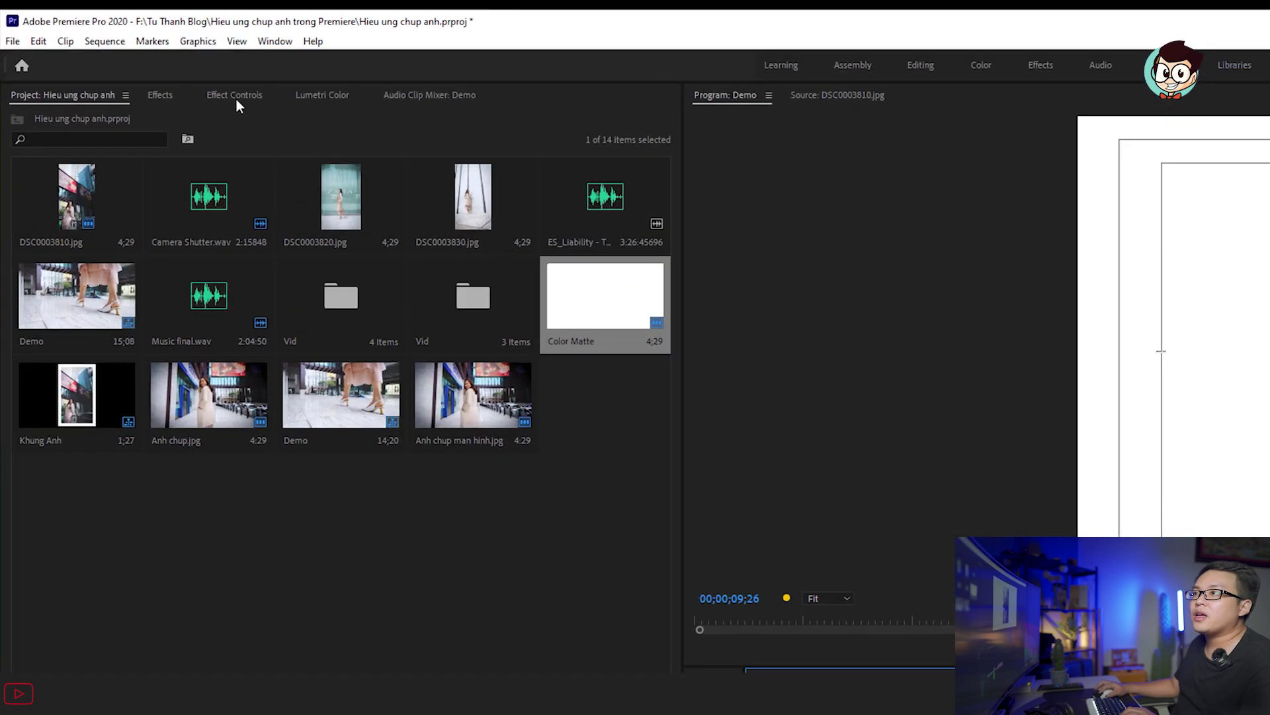
left_click(127, 57)
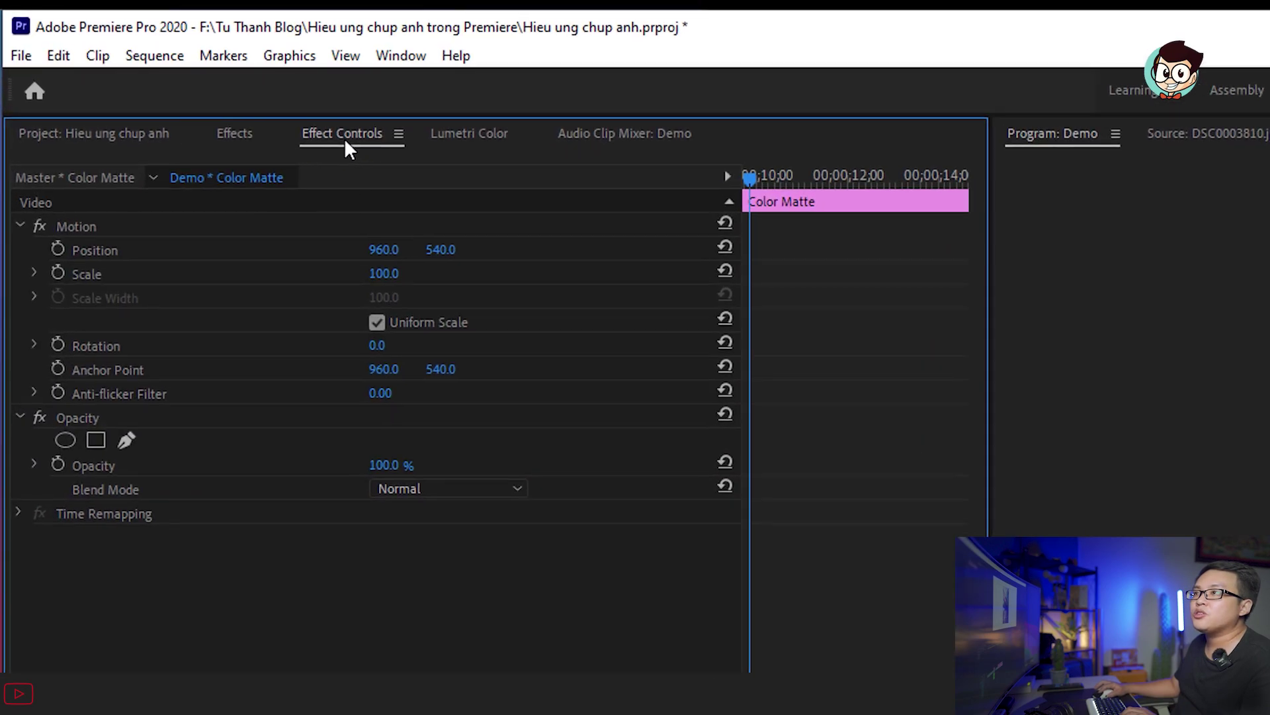
left_click(377, 323)
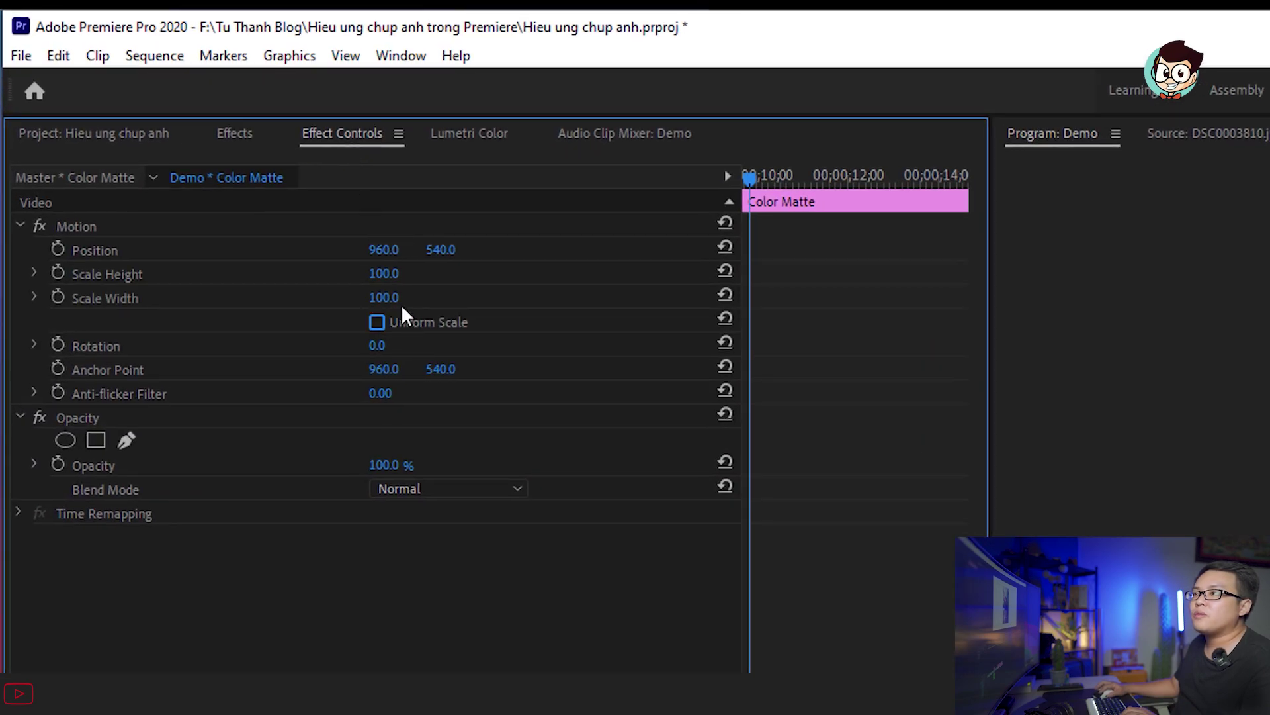
left_click_drag(395, 301, 387, 301)
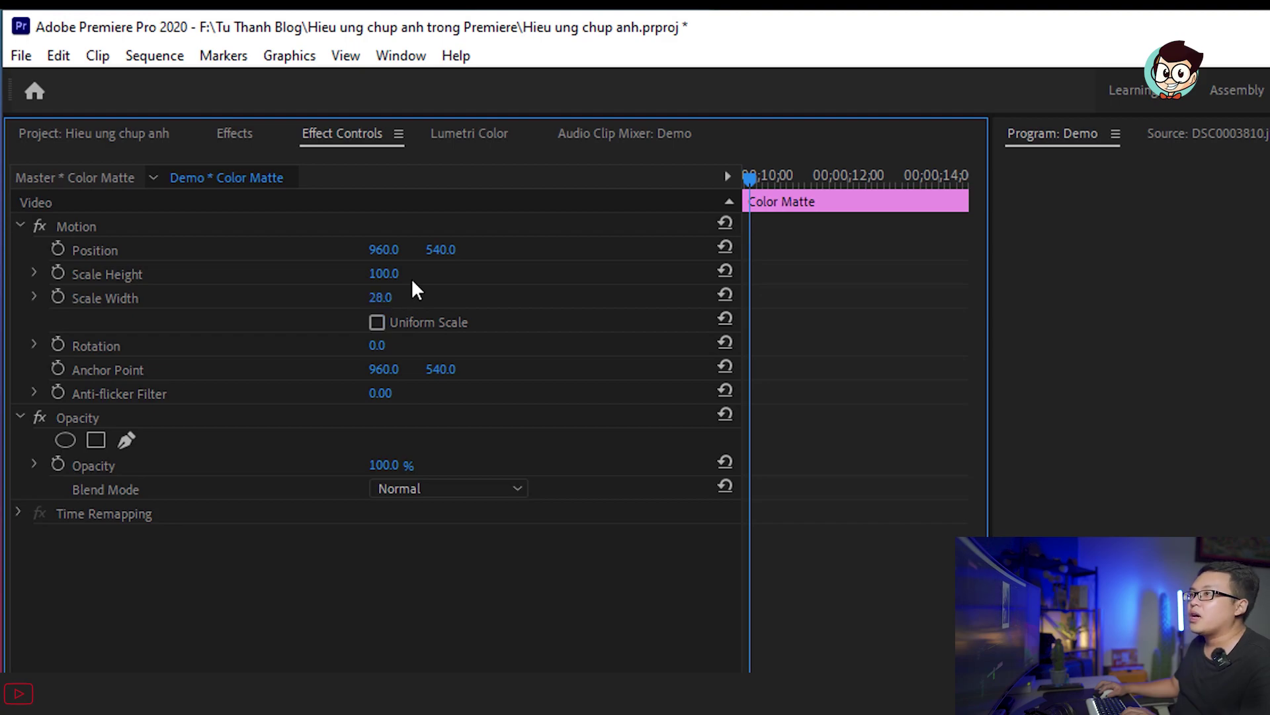
left_click_drag(395, 275, 382, 274)
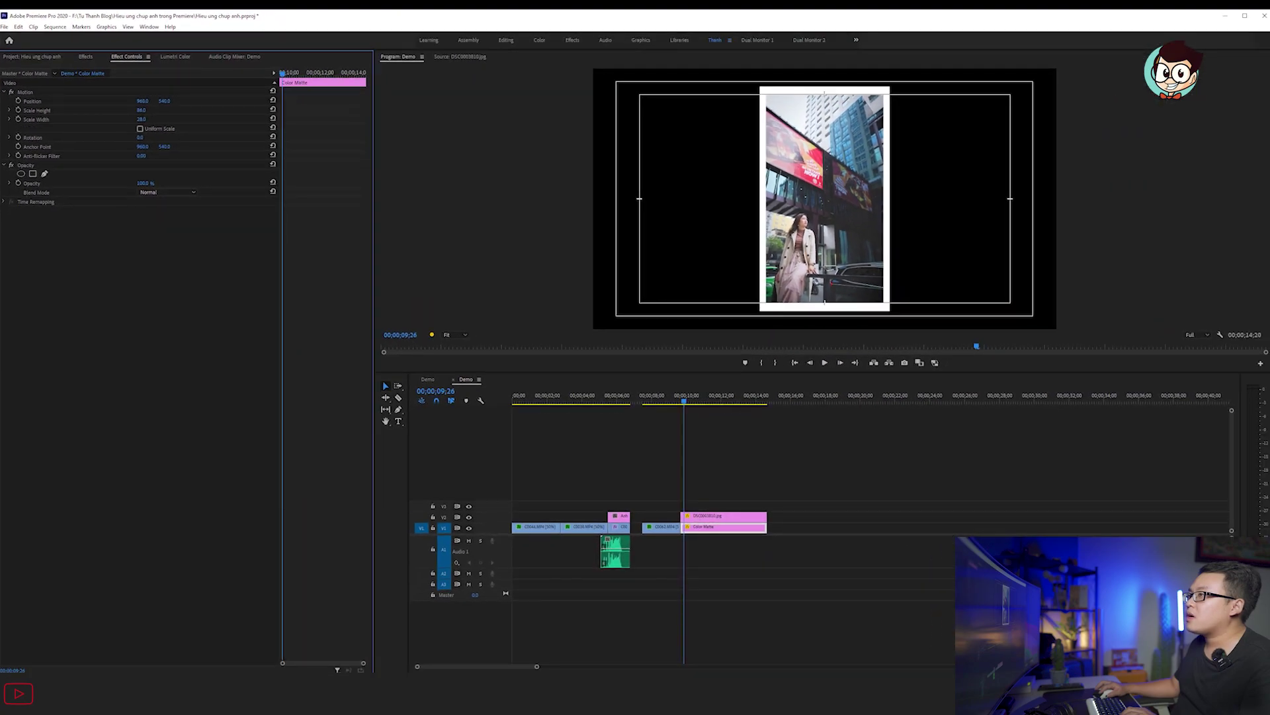
left_click_drag(142, 109, 139, 110)
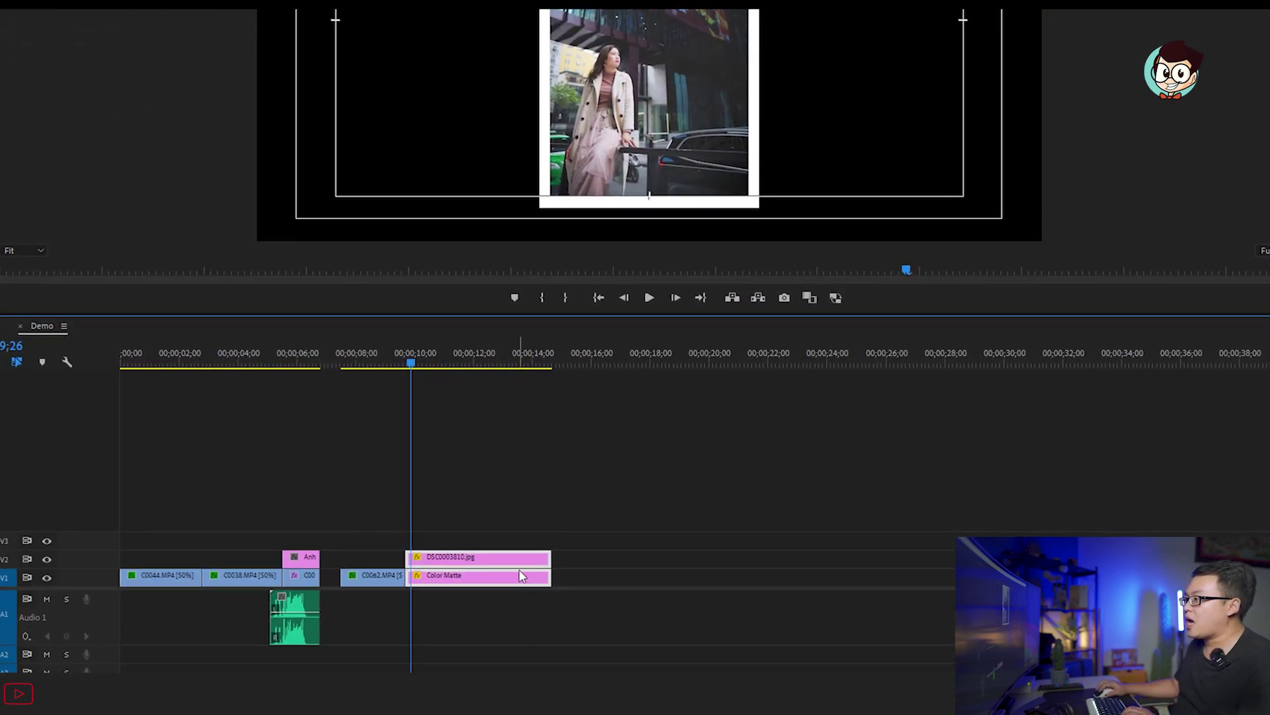
- Nest the photo and white matte as 'Anh chup', move the nest to V2, and play it back
right_click(521, 575)
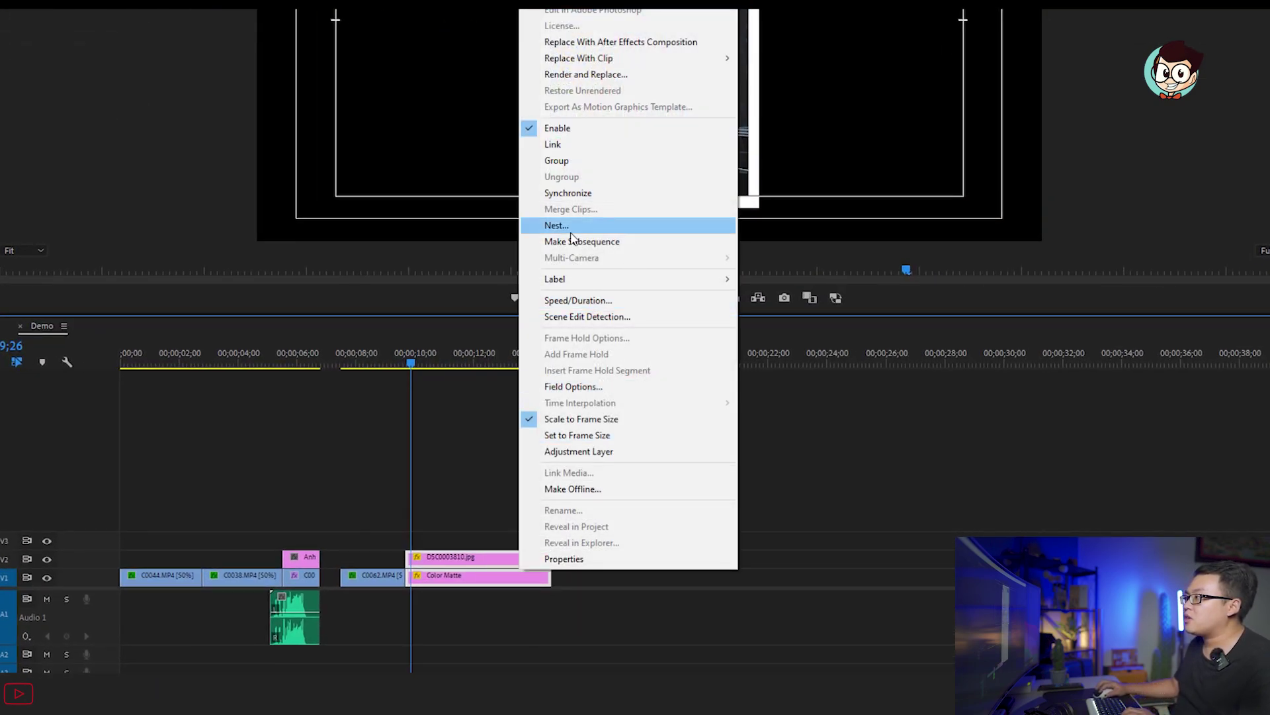
left_click(556, 226)
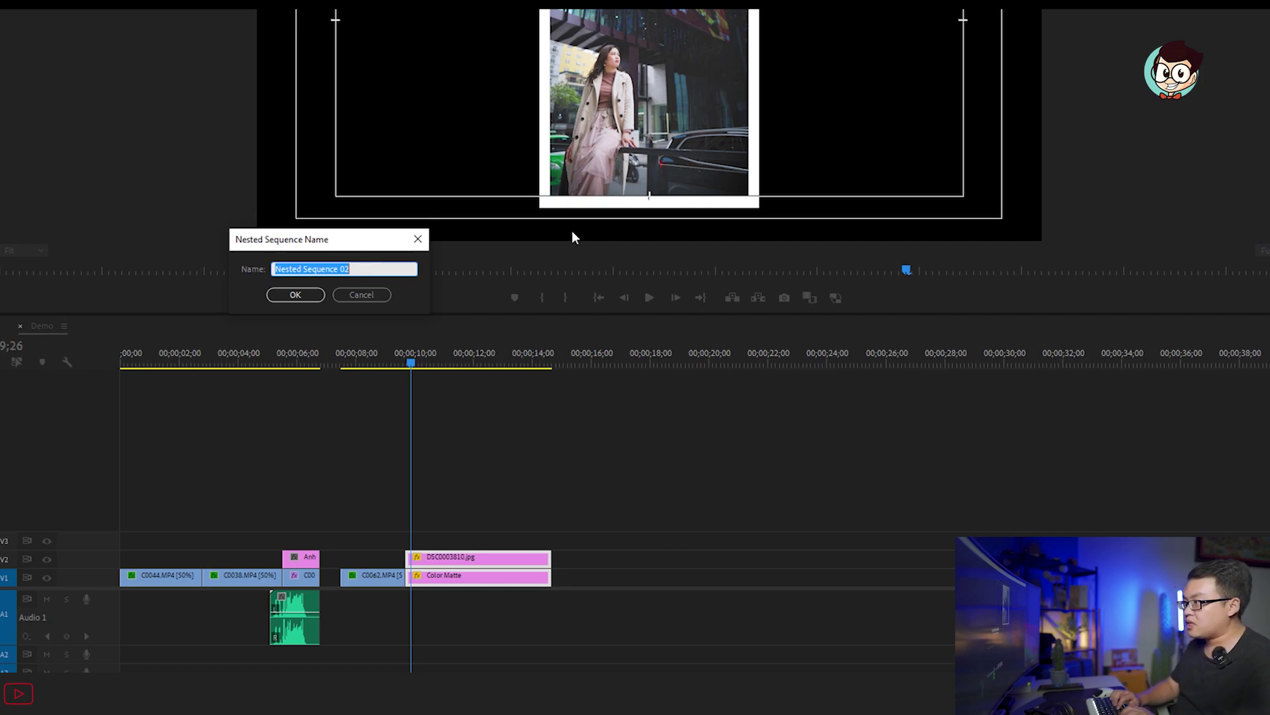
type("Anh chup")
key("Return")
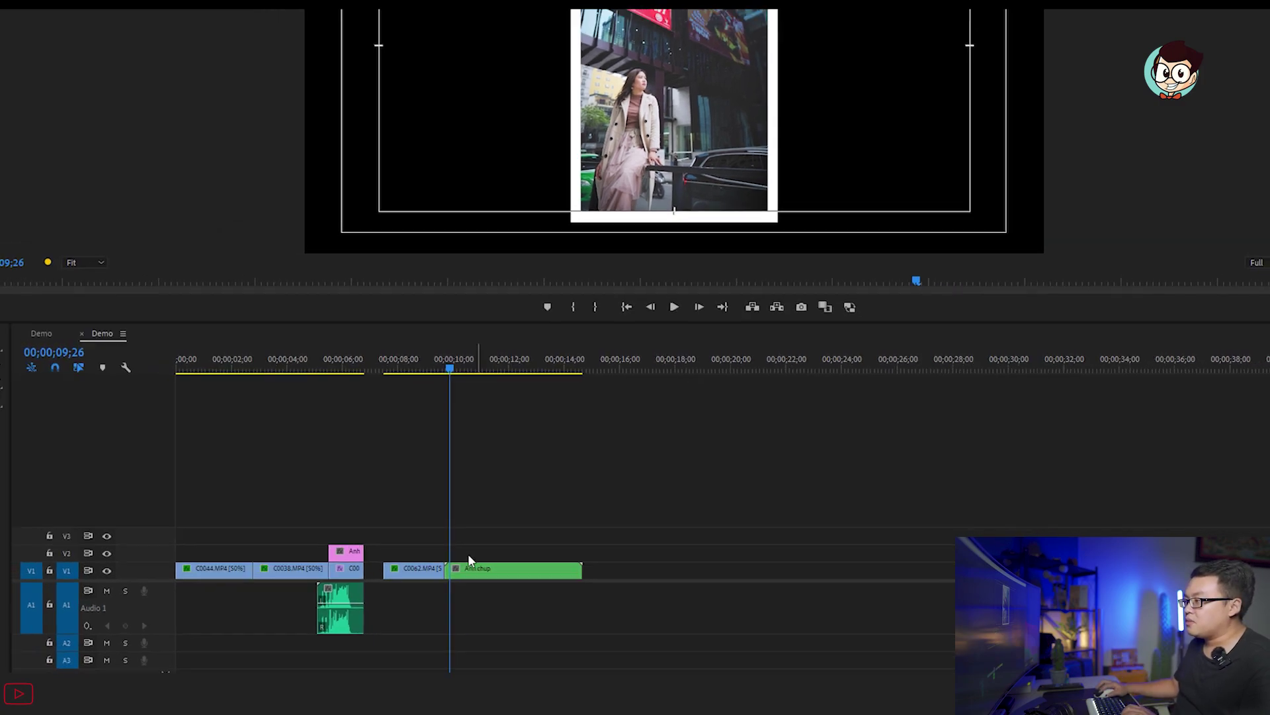
left_click_drag(694, 527, 696, 520)
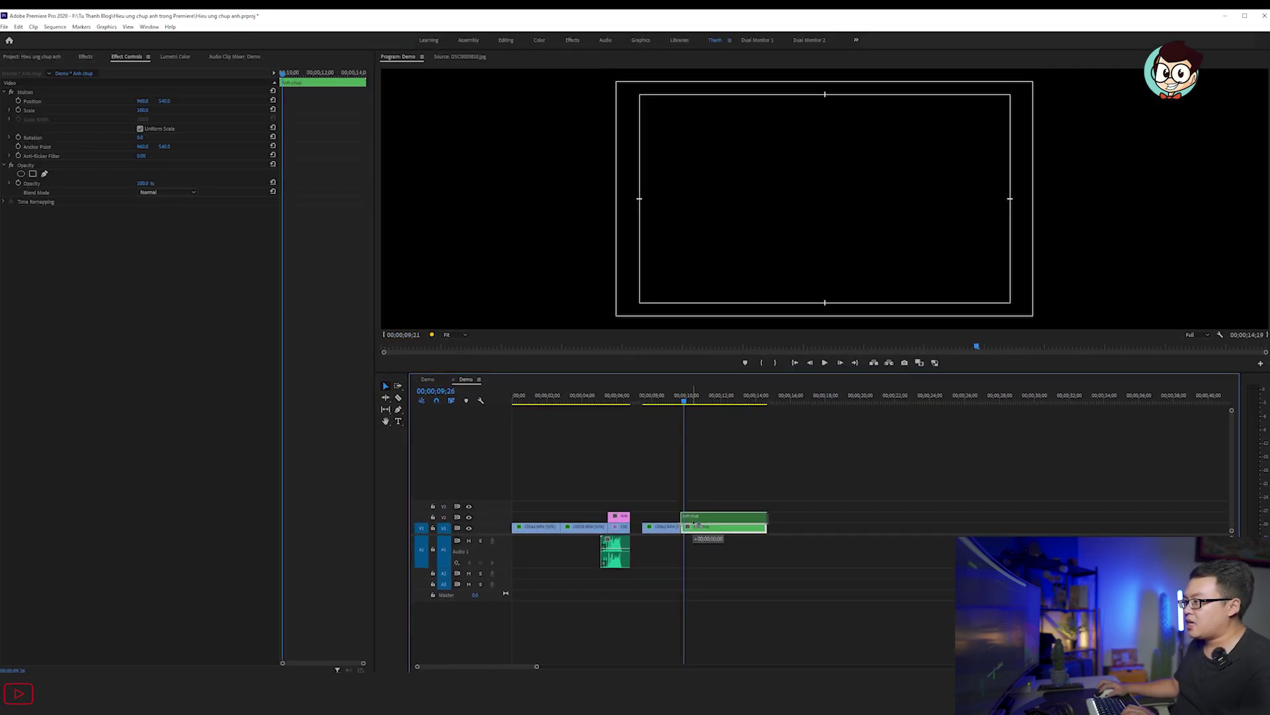
left_click(668, 397)
key("space")
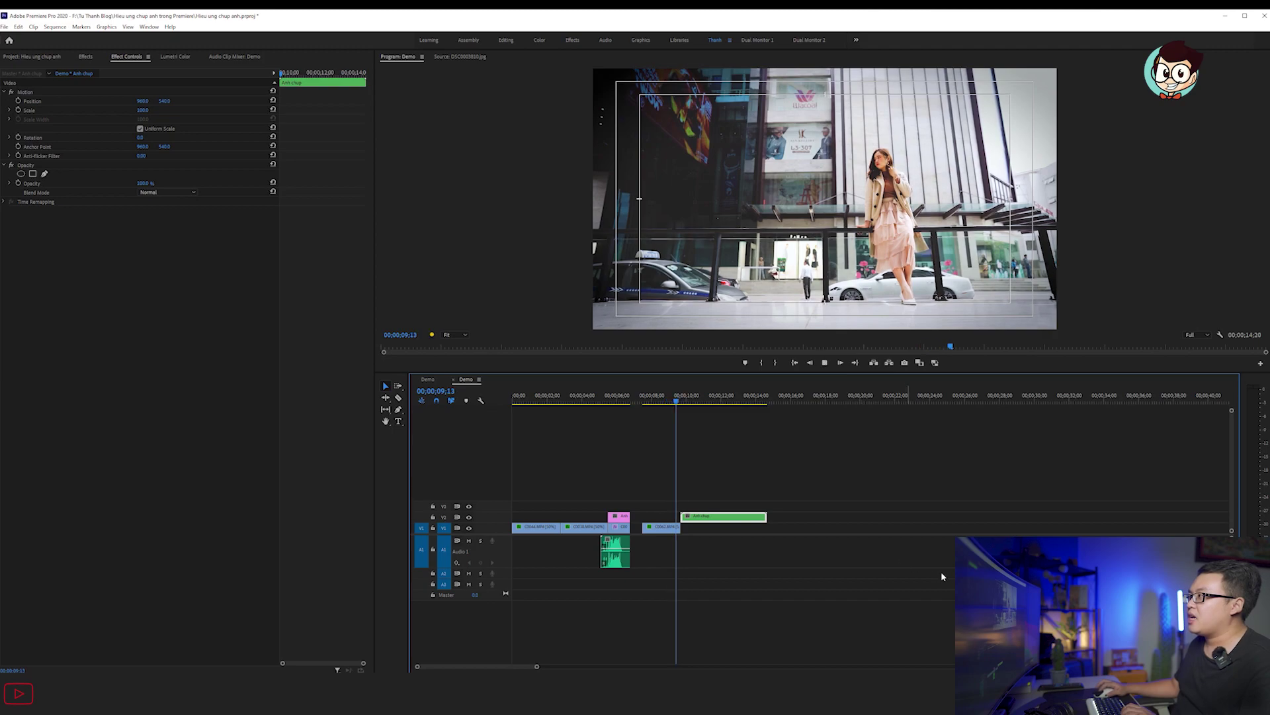
- Paste a second Camera Shutter sound on A1, aligned with the start of Anh chup
key("space")
left_click(616, 551)
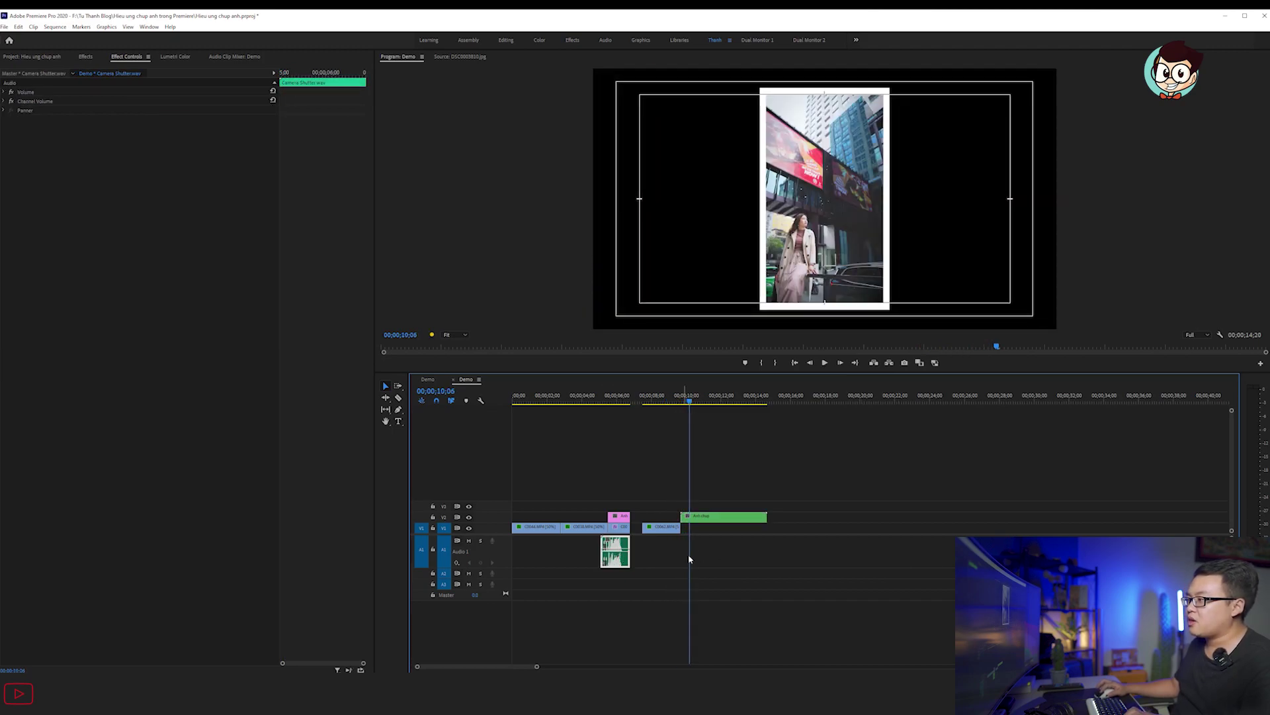
key("ctrl+v")
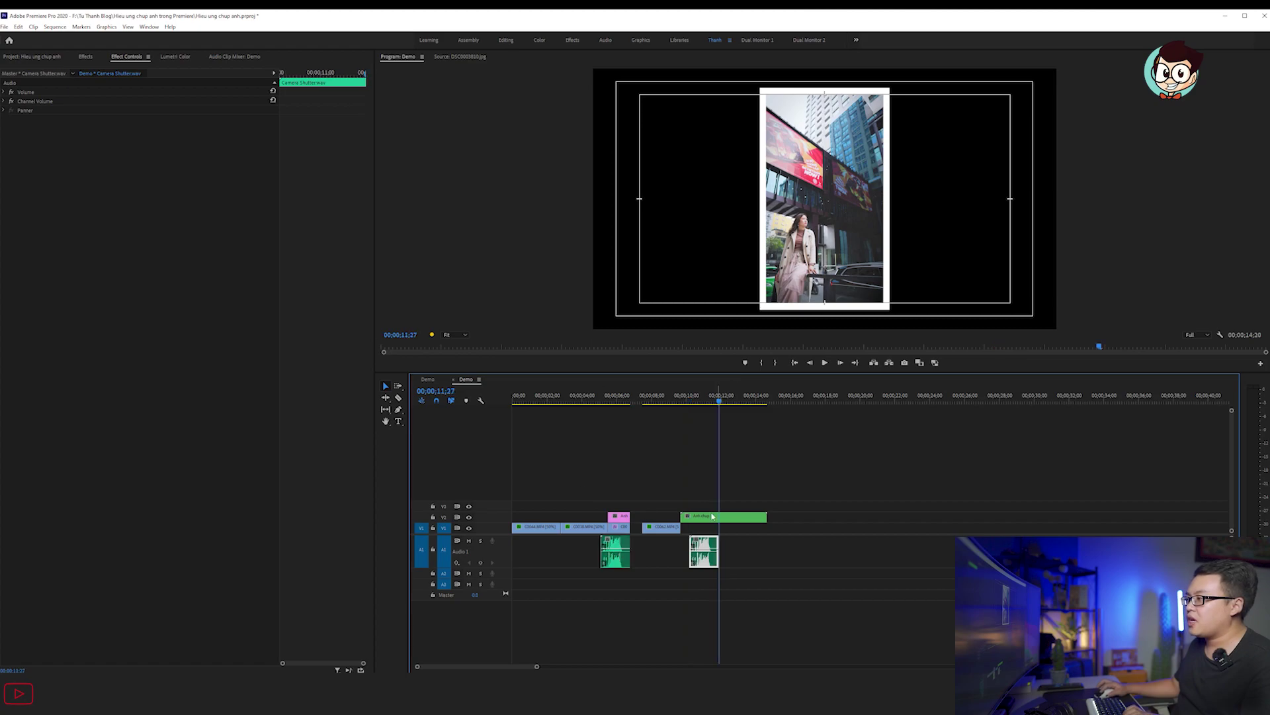
left_click(678, 400)
key("=")
key("=")
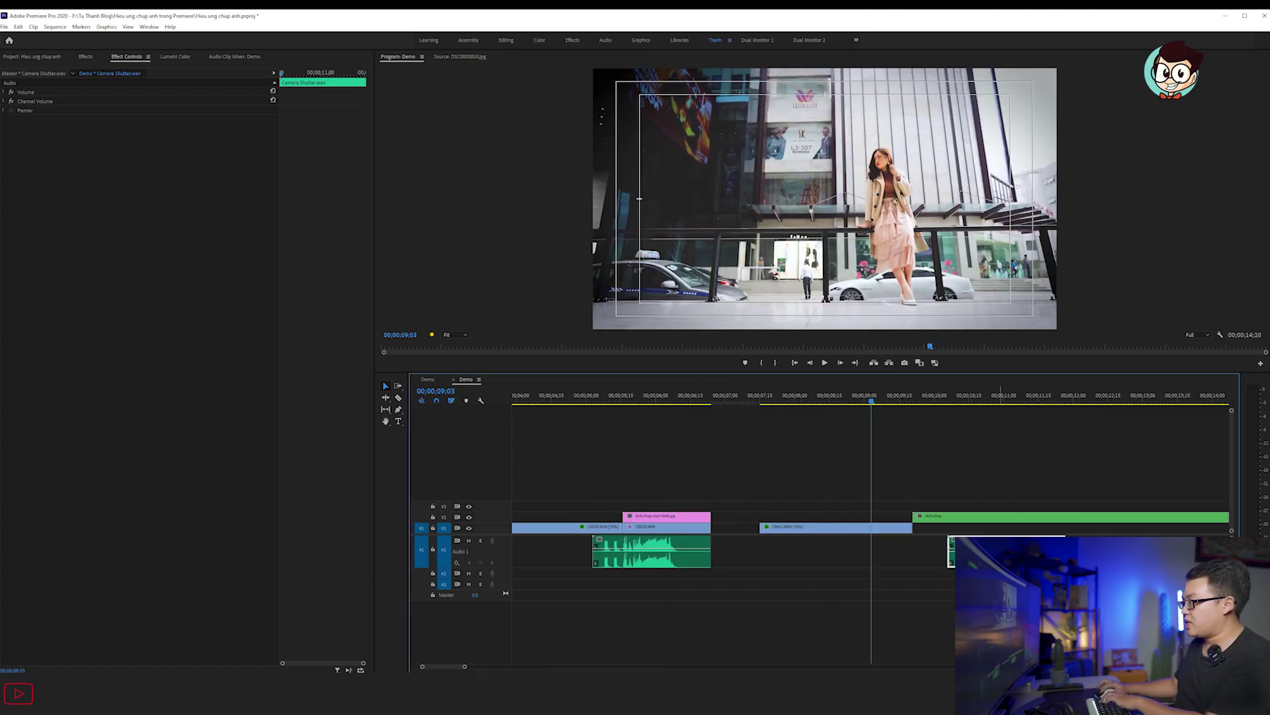
key("=")
left_click_drag(1085, 551, 956, 552)
- Play back to check the shutter timing, then zoom out to the whole sequence
key("space")
left_click(1025, 517)
key("minus")
key("minus")
key("minus")
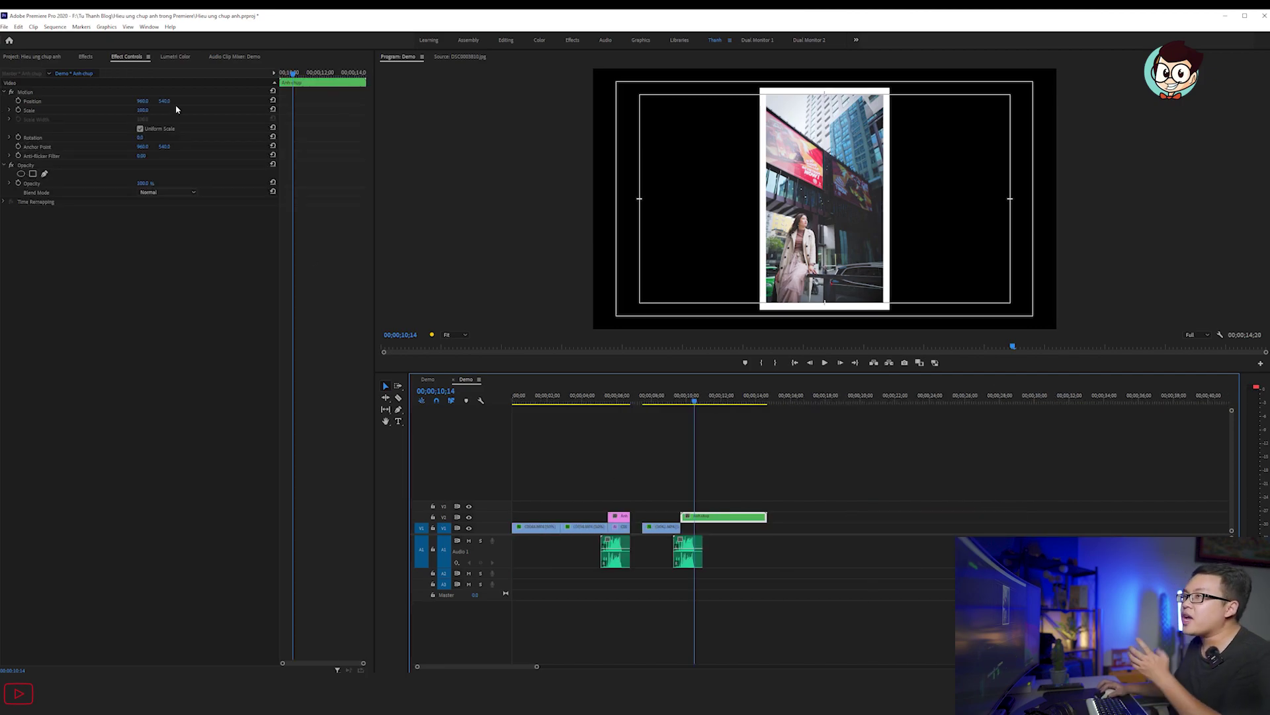
left_click(43, 59)
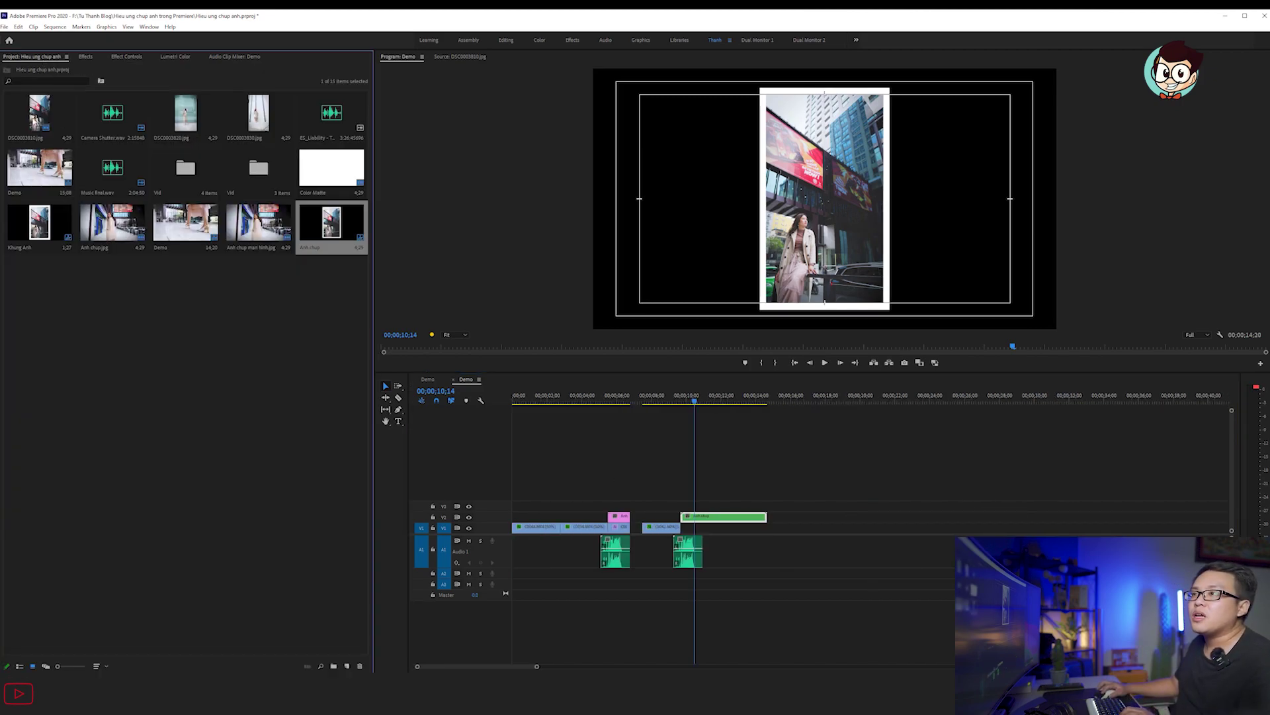
- Place DSC0003810.jpg on V1 under Anh chup at Scale 70, shifting Position to reveal the woman
left_click_drag(40, 114, 883, 571)
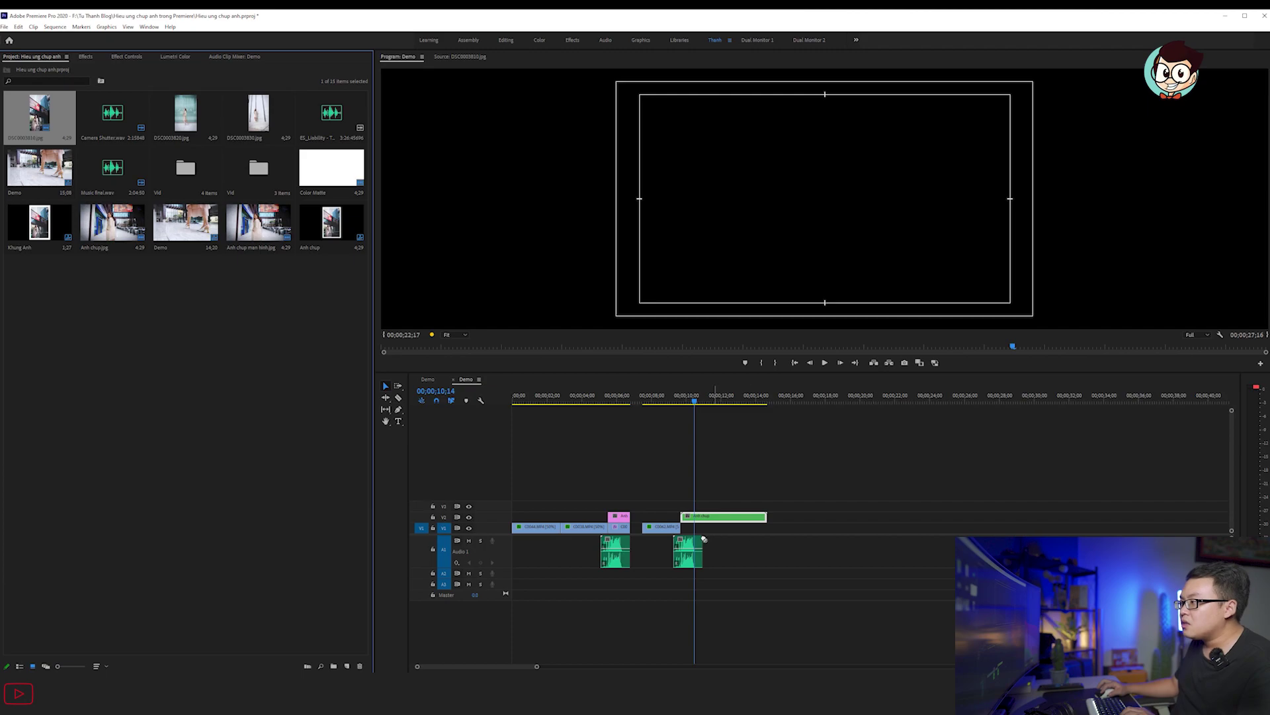
left_click_drag(703, 539, 747, 535)
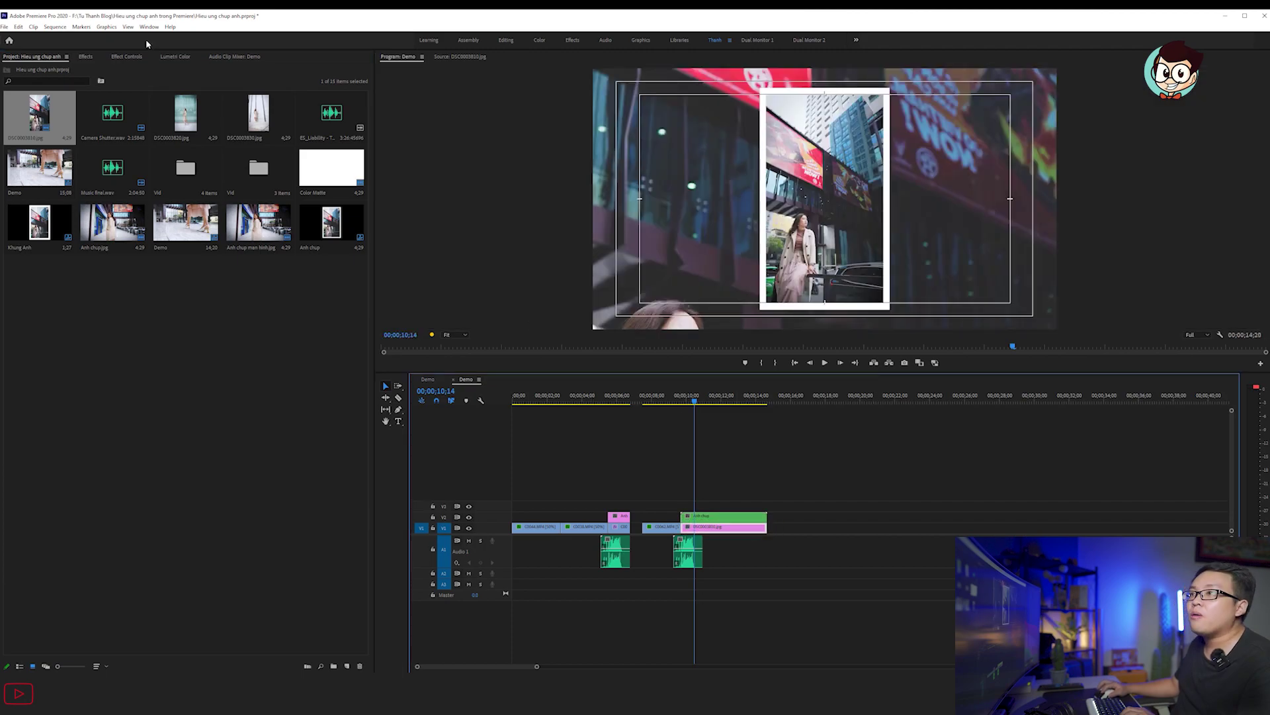
left_click(130, 57)
left_click_drag(143, 111, 123, 110)
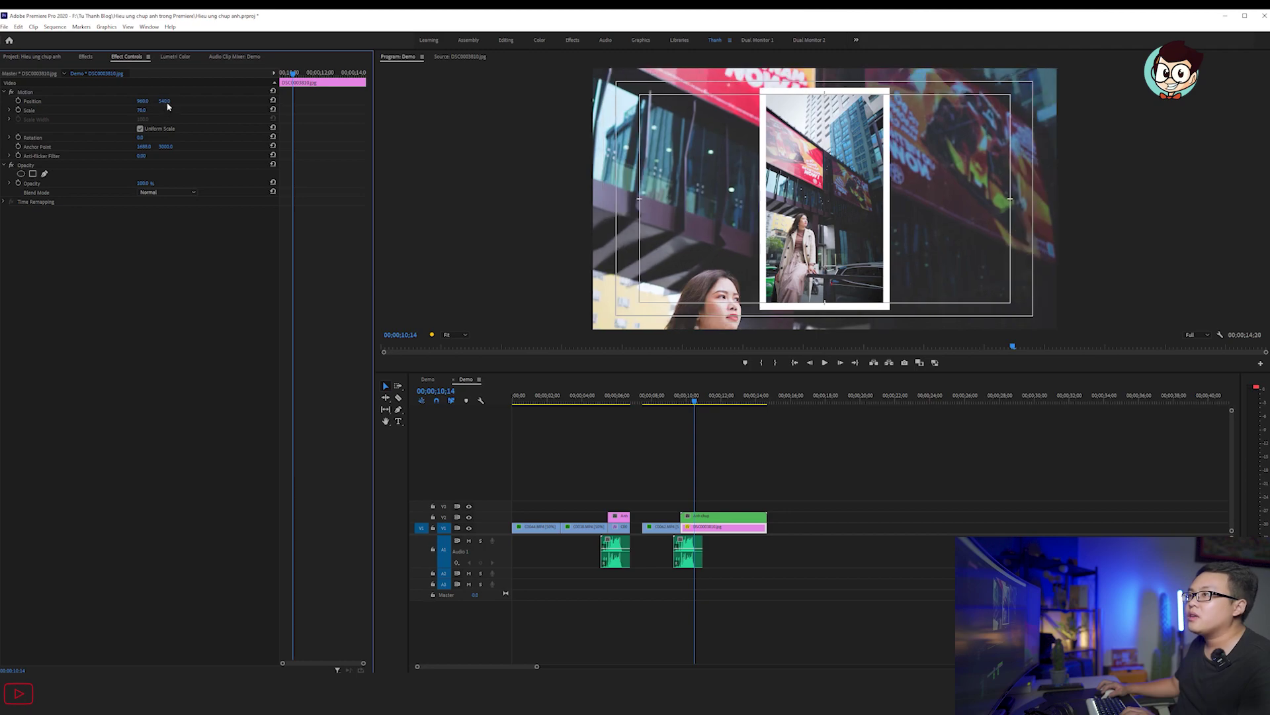
left_click_drag(165, 102, 100, 102)
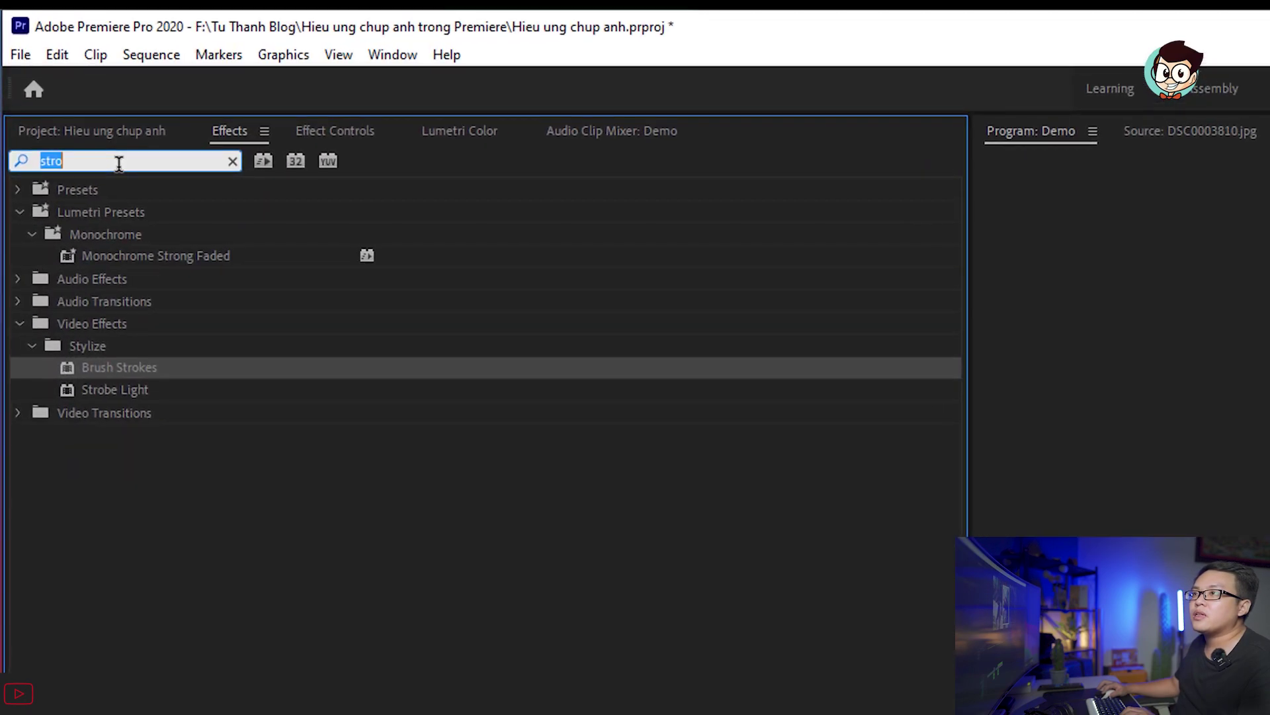
type("gau")
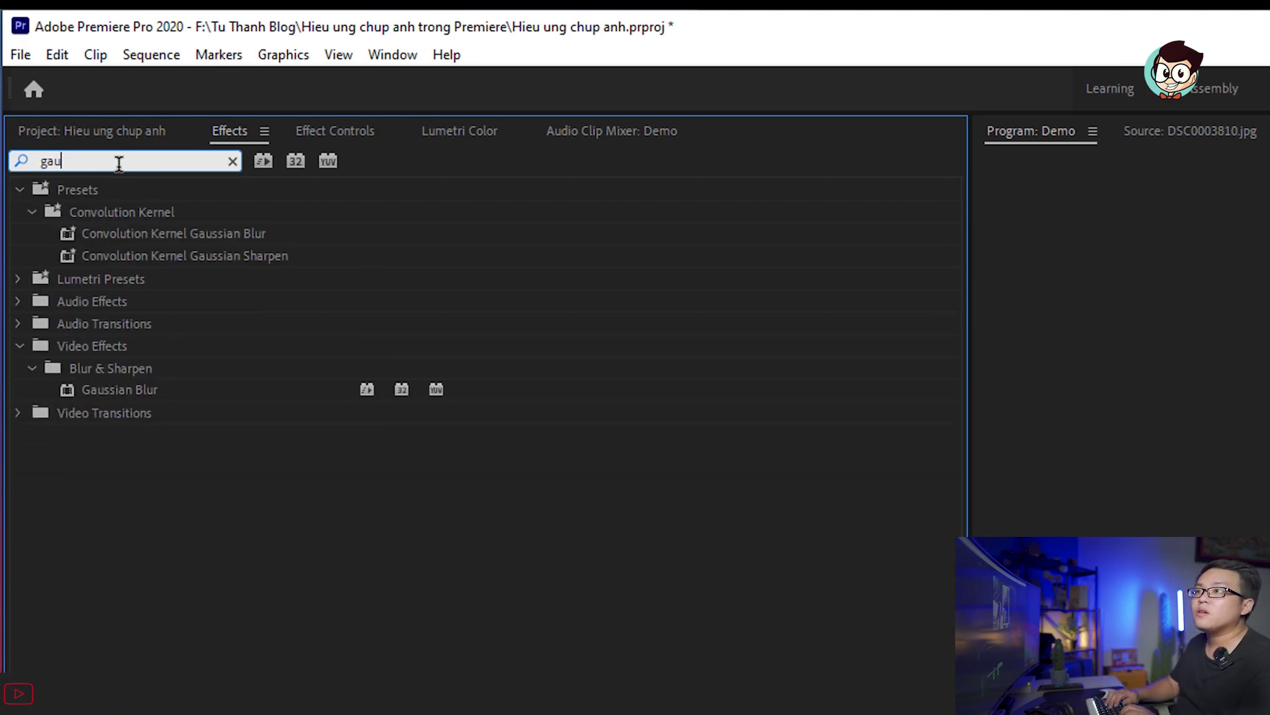
- Apply a heavy Gaussian Blur to the background photo and preview the blurred composite
left_click(66, 390)
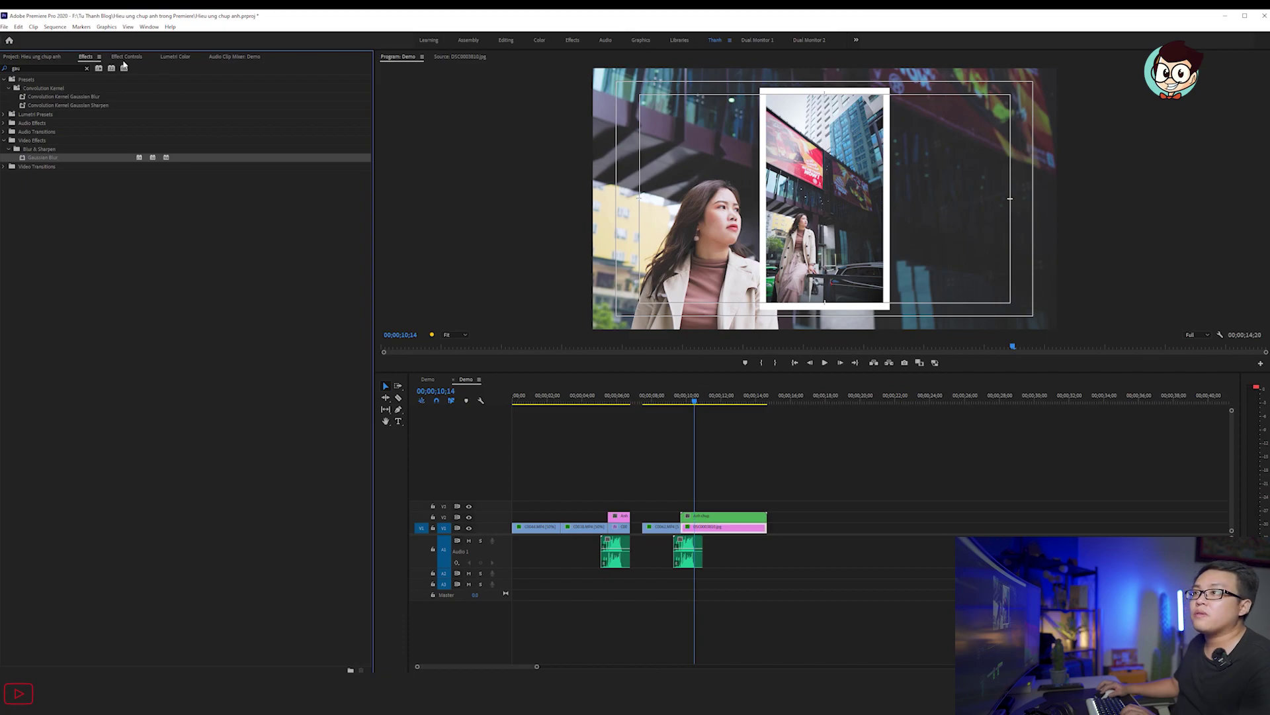
left_click(126, 56)
left_click_drag(140, 230, 185, 230)
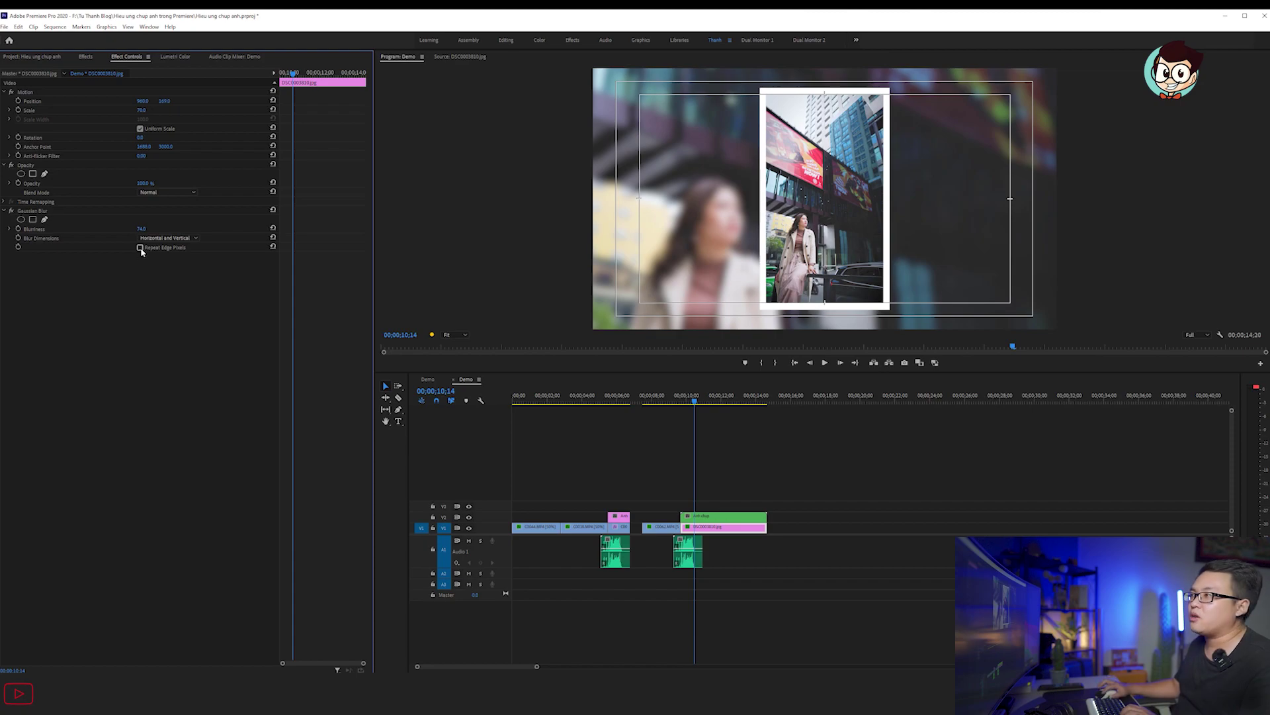
left_click(682, 397)
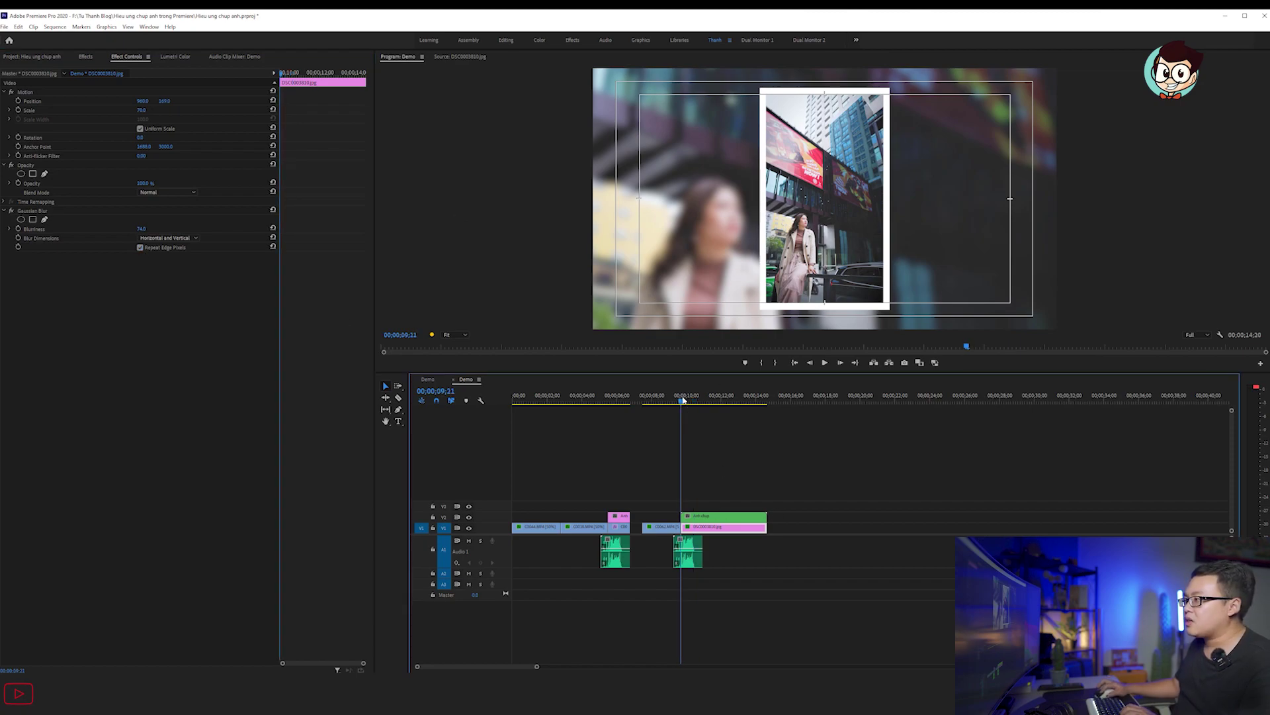
key("space")
left_click(724, 515)
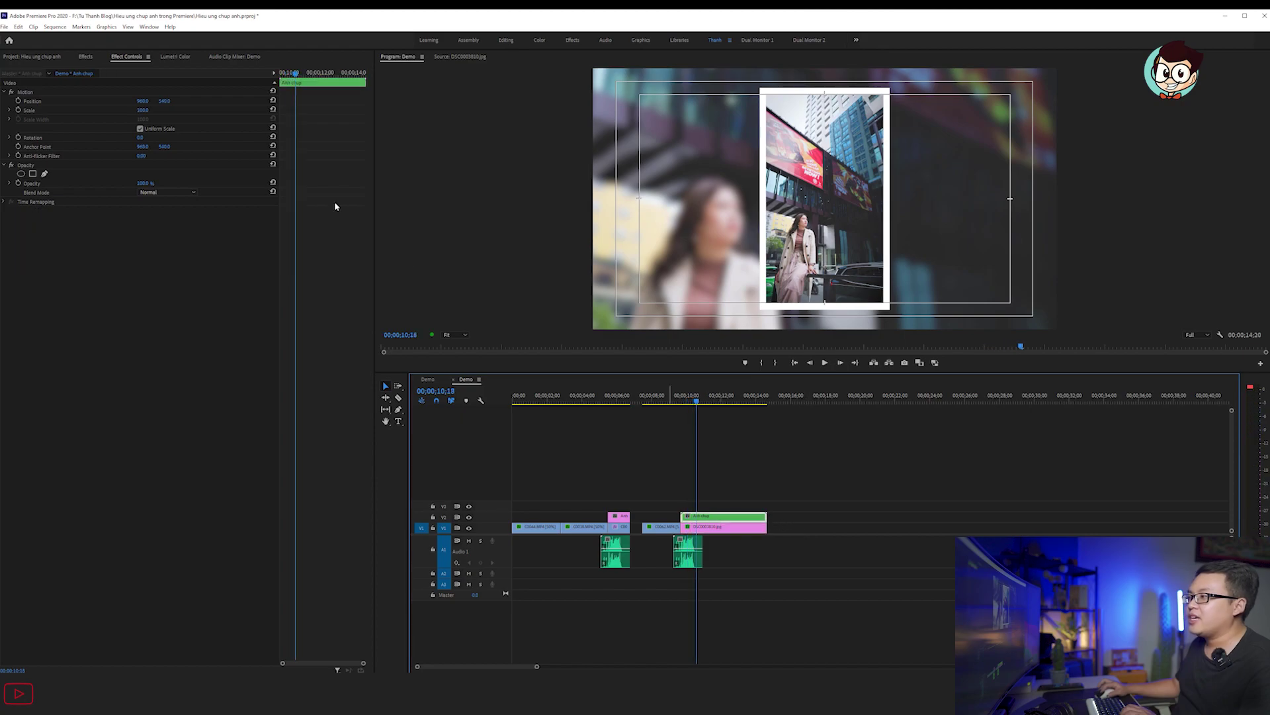
left_click_drag(296, 76, 280, 75)
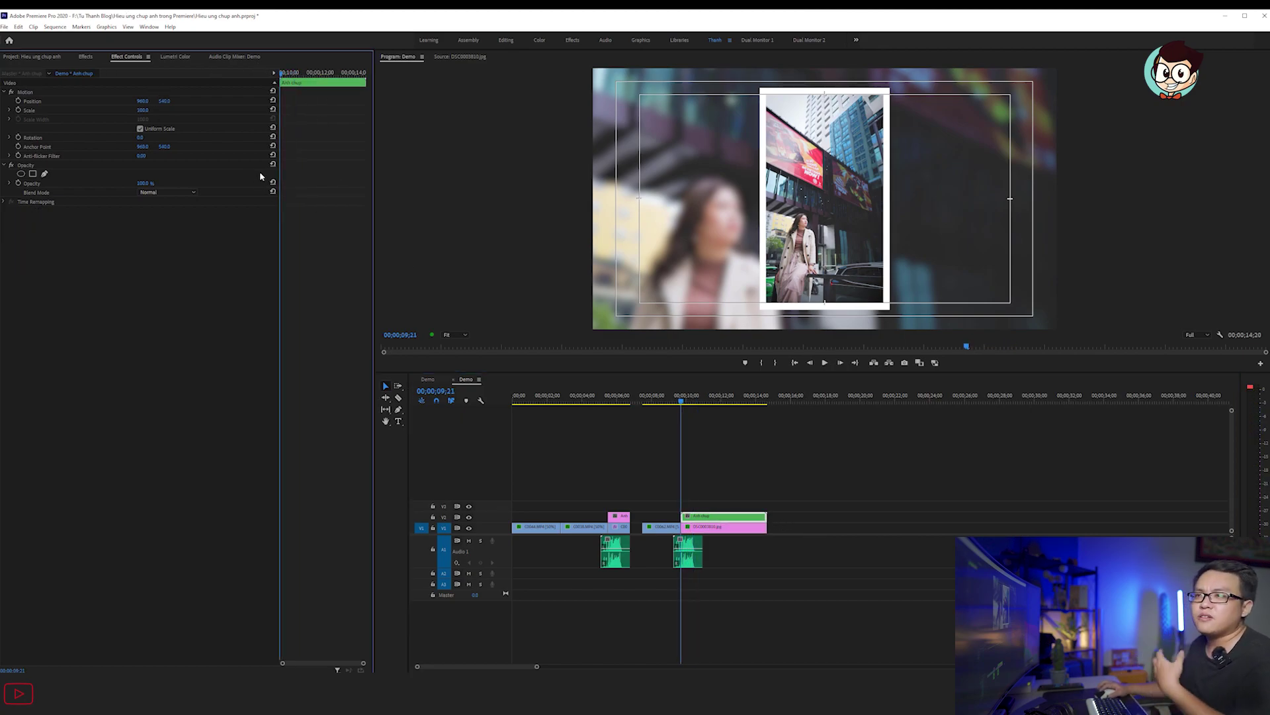
- Keyframe the Anh chup Scale from 100 at the start to 110 at the clip's end
left_click(18, 110)
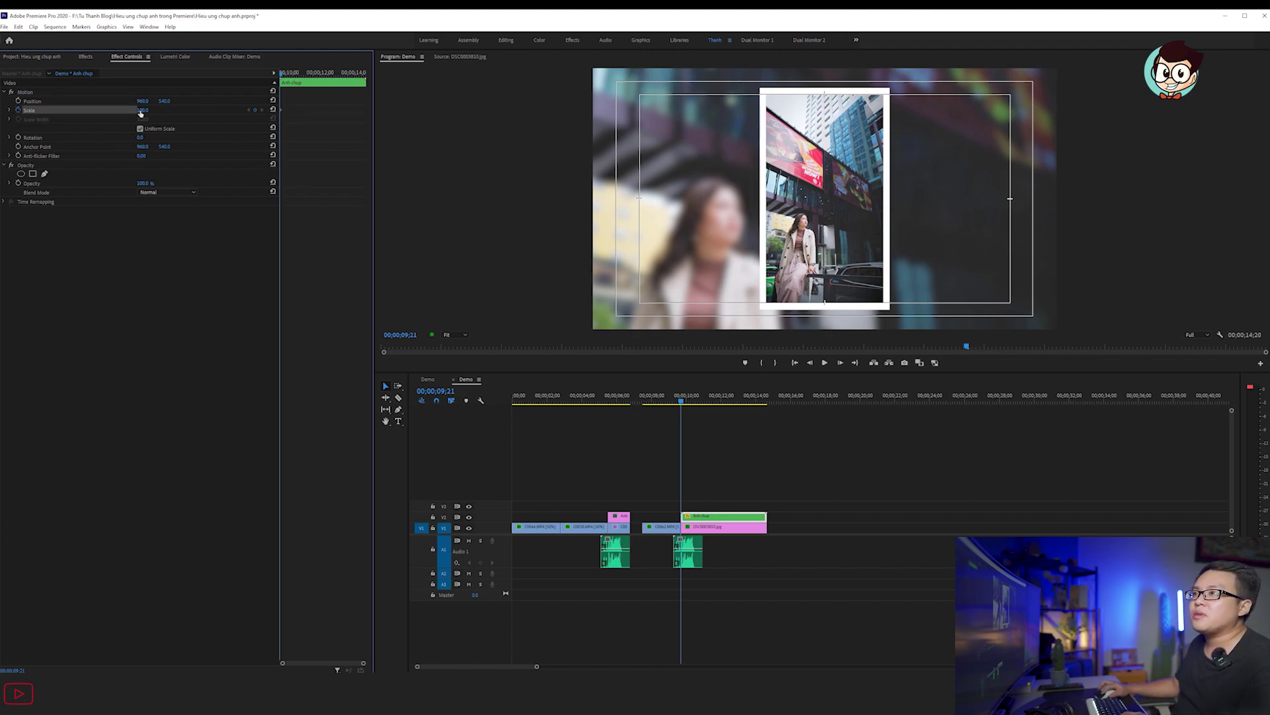
left_click(357, 74)
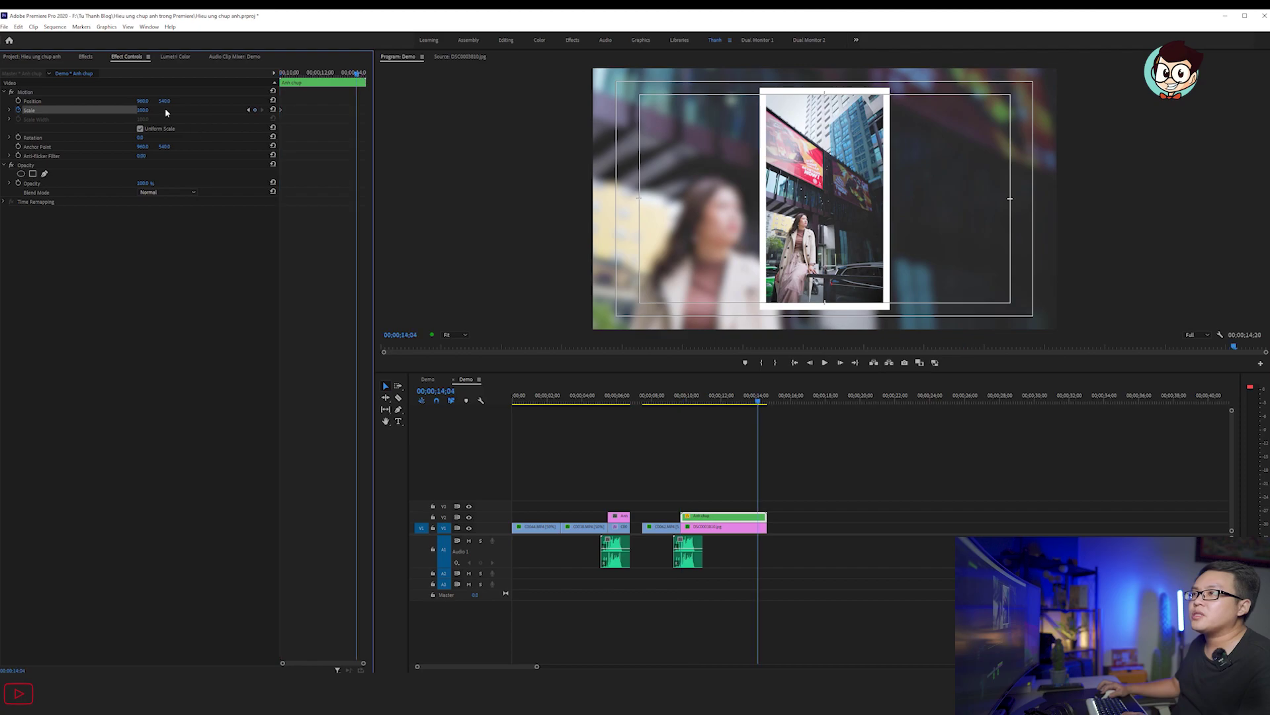
type("110")
key("Return")
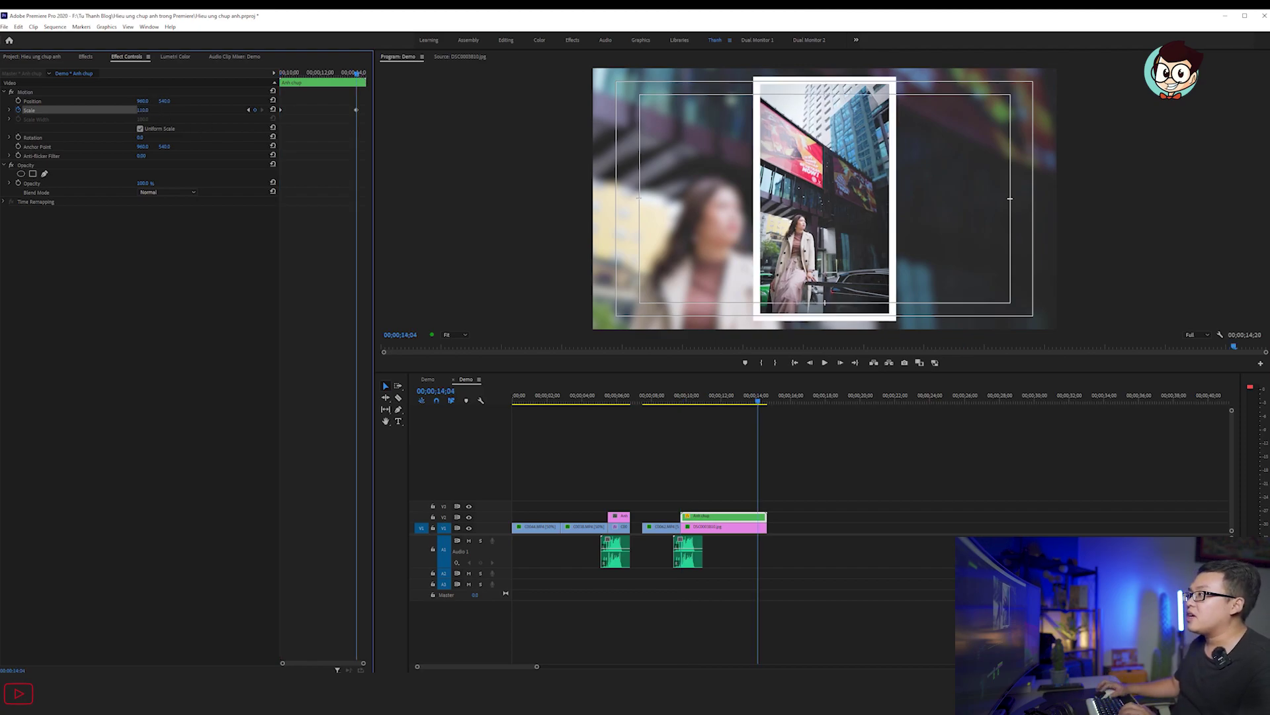
key("Return")
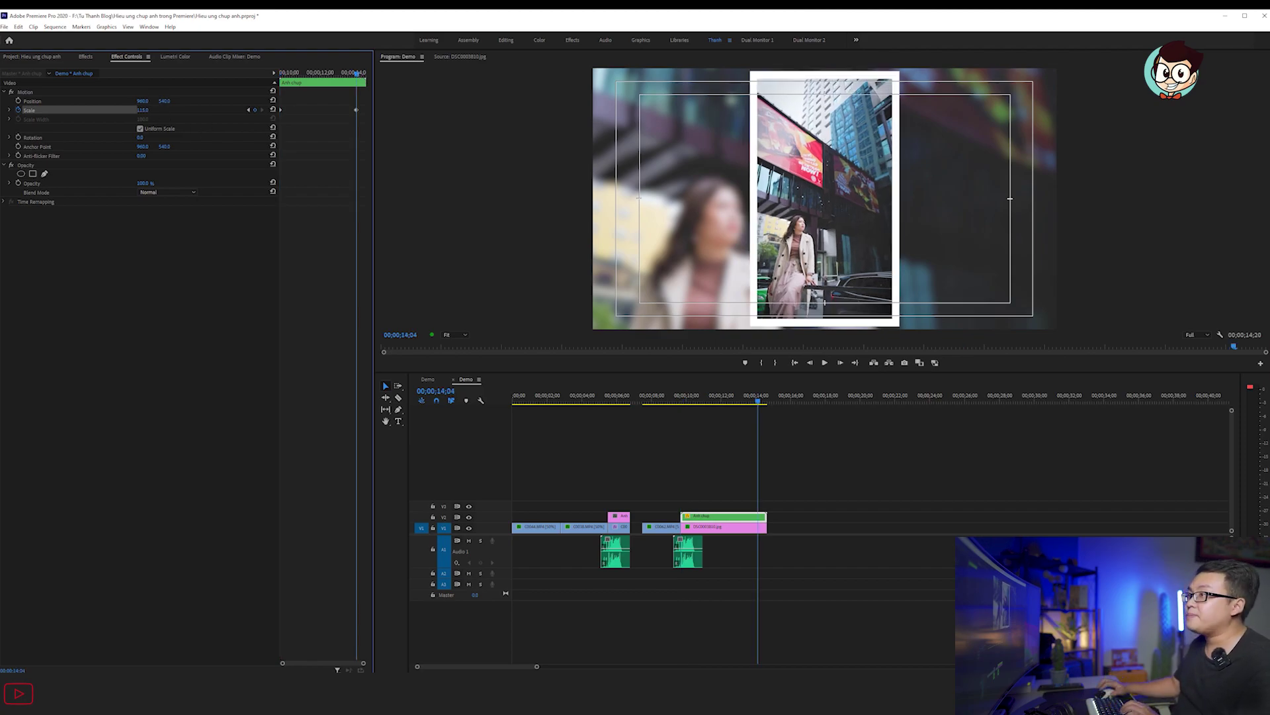
left_click_drag(356, 114, 375, 114)
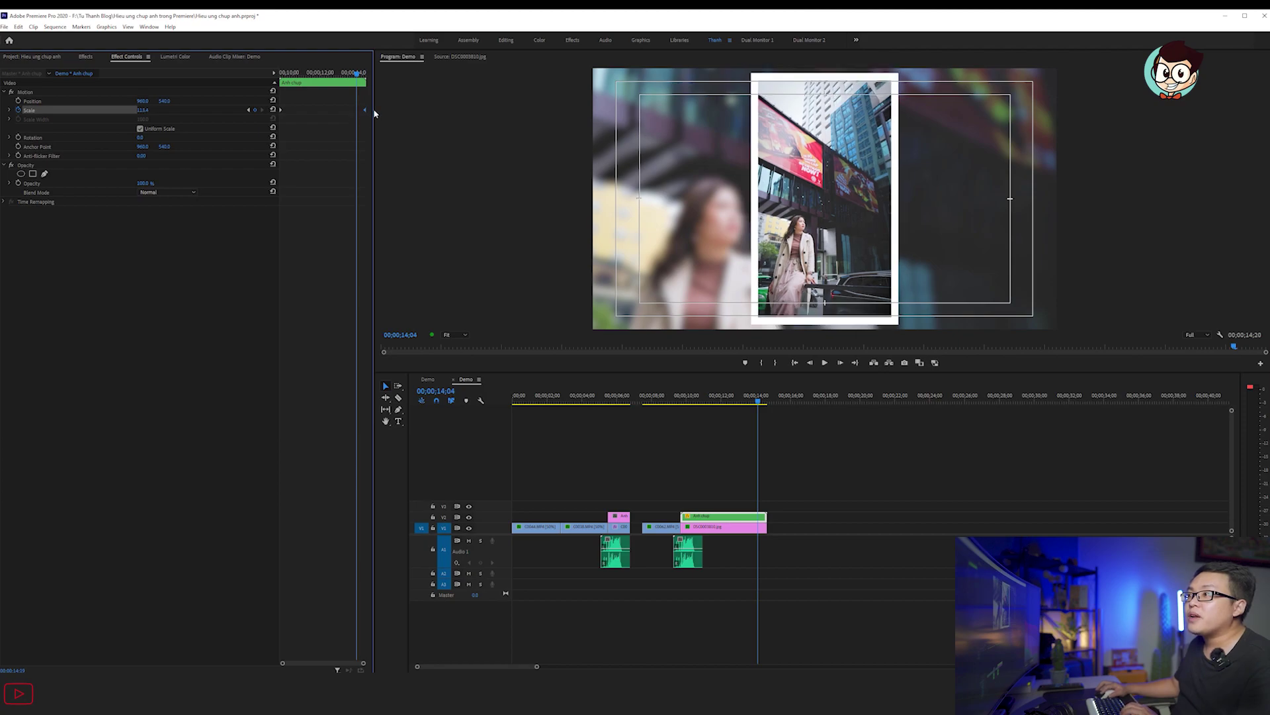
- Play back the snapshot's scale-pop animation from its start to check it
left_click(294, 73)
key("space")
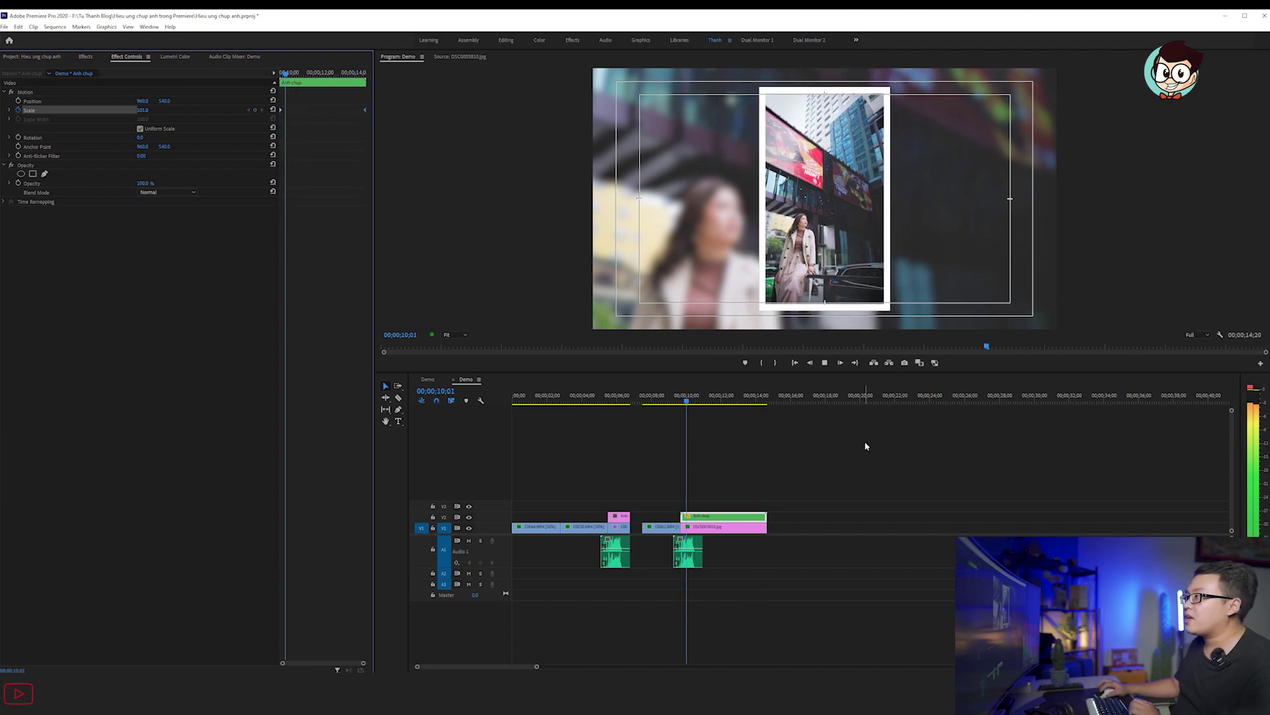
left_click(843, 480)
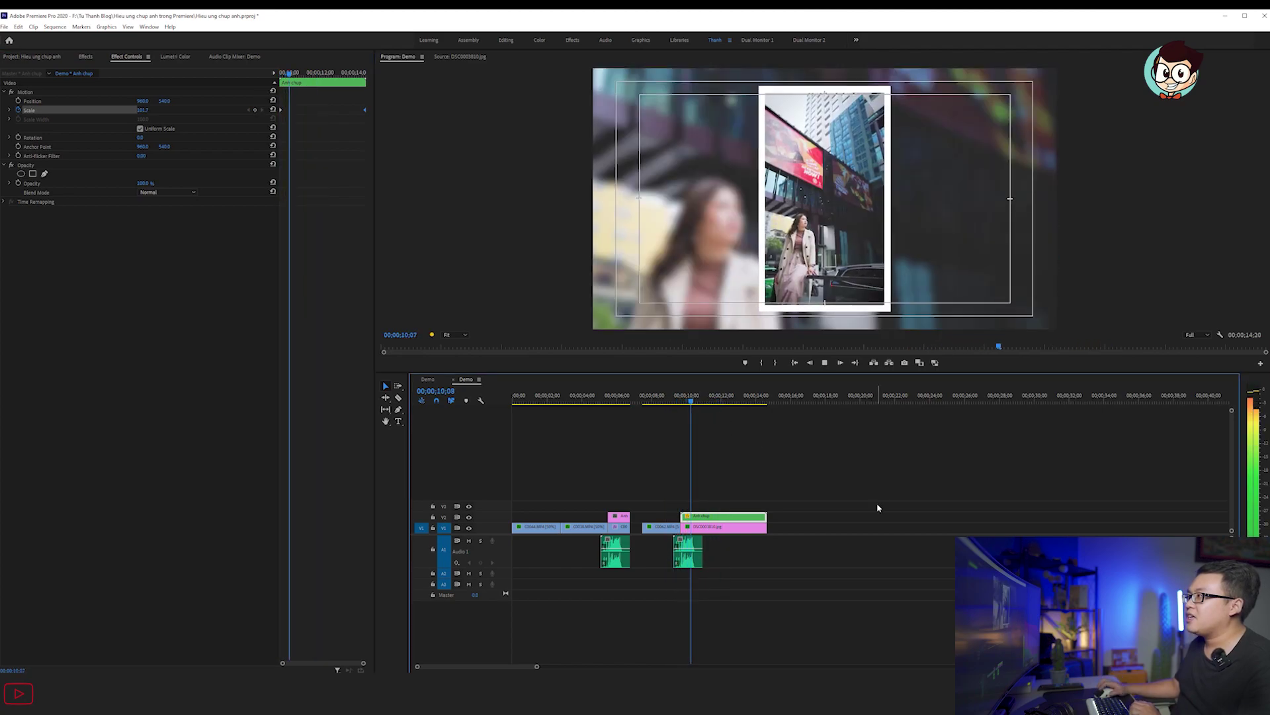
key("space")
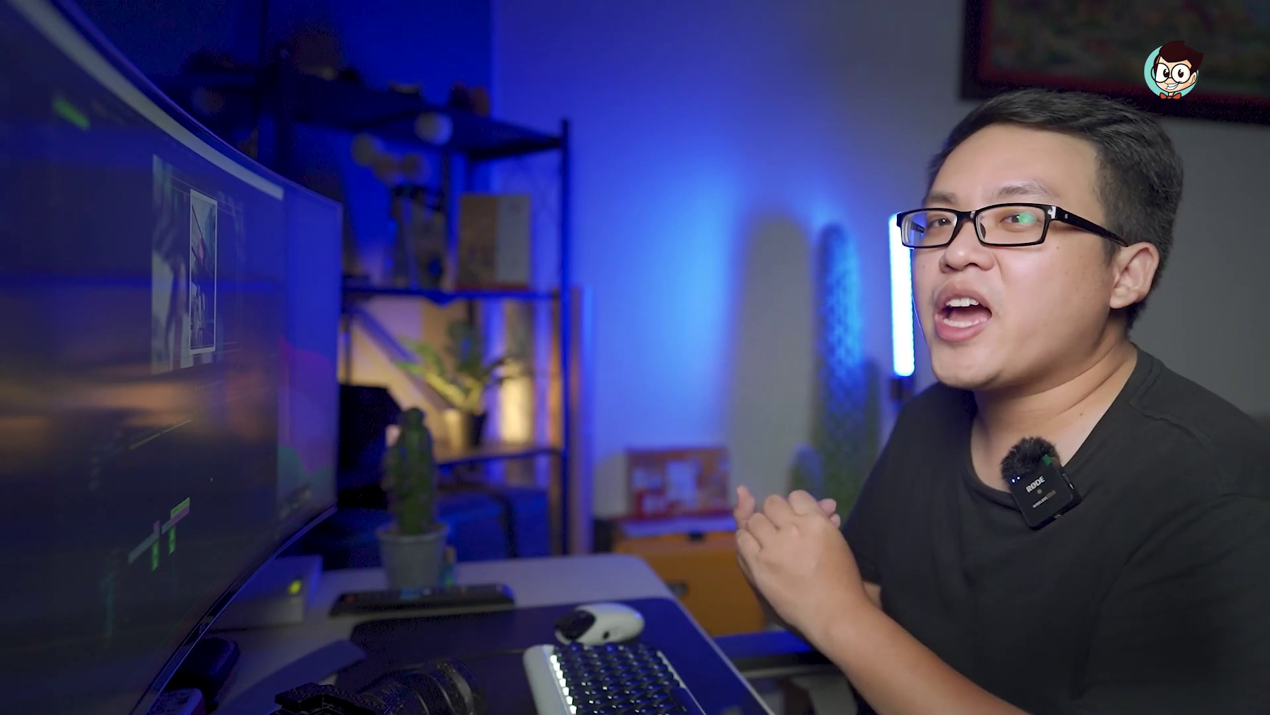